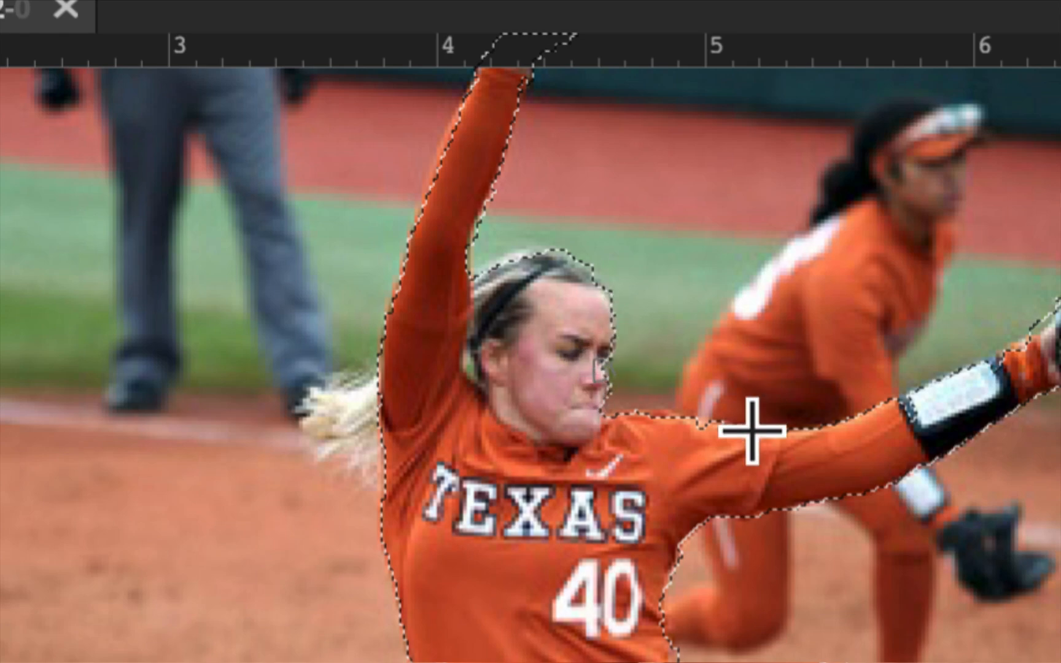
Add the missing edges of both of the pitcher's shoes to the selection with the Lasso.
scroll(721, 559, down, 5)
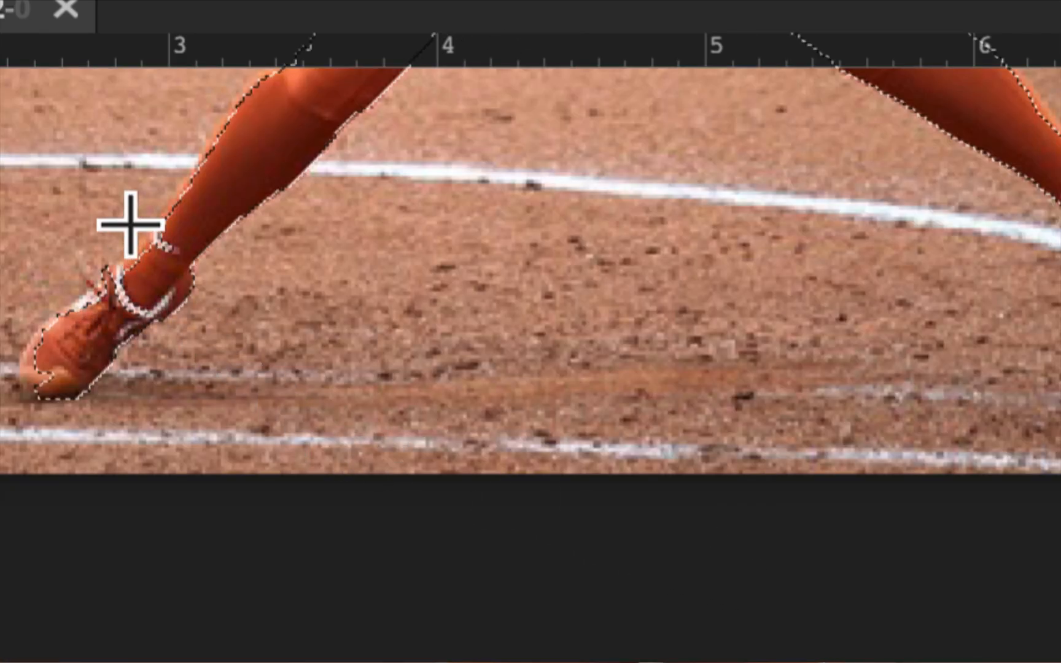
mouse_move(111, 263)
mouse_down()
mouse_move(22, 336)
mouse_move(35, 396)
mouse_move(78, 379)
mouse_move(166, 260)
mouse_move(168, 232)
mouse_move(142, 218)
mouse_move(151, 218)
mouse_up()
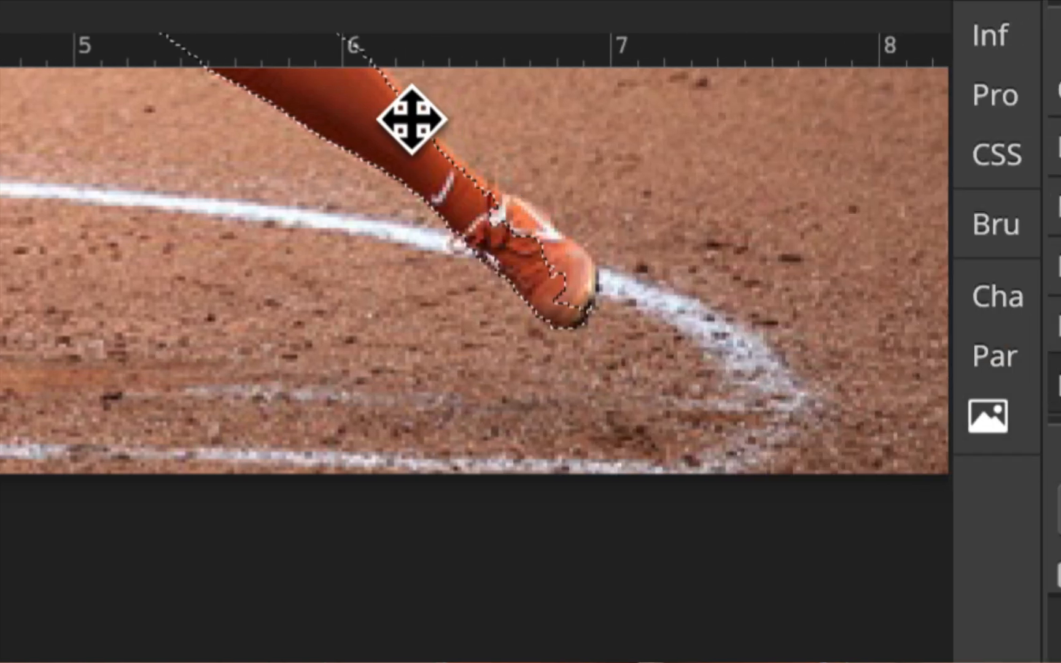
mouse_move(410, 104)
mouse_down()
mouse_move(492, 187)
mouse_move(585, 246)
mouse_move(599, 266)
mouse_move(588, 313)
mouse_move(550, 306)
mouse_move(495, 256)
mouse_move(413, 136)
mouse_move(405, 104)
mouse_up()
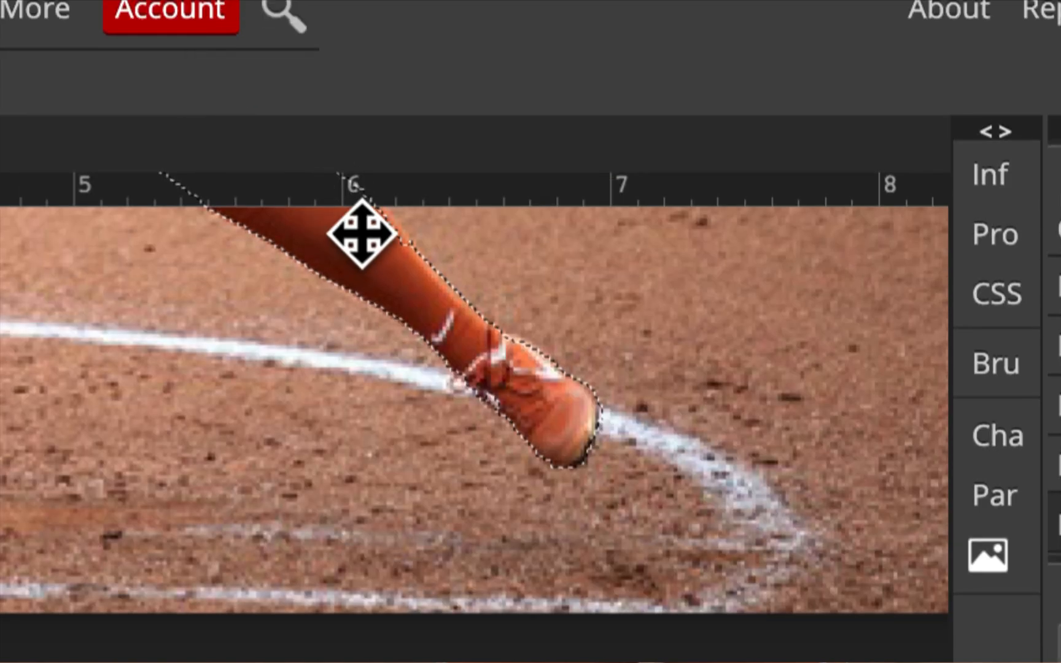
Extend the selection with the Lasso along the outer edge of the pitcher's front thigh, down to the knee.
key(space)
drag(523, 501, 752, 651)
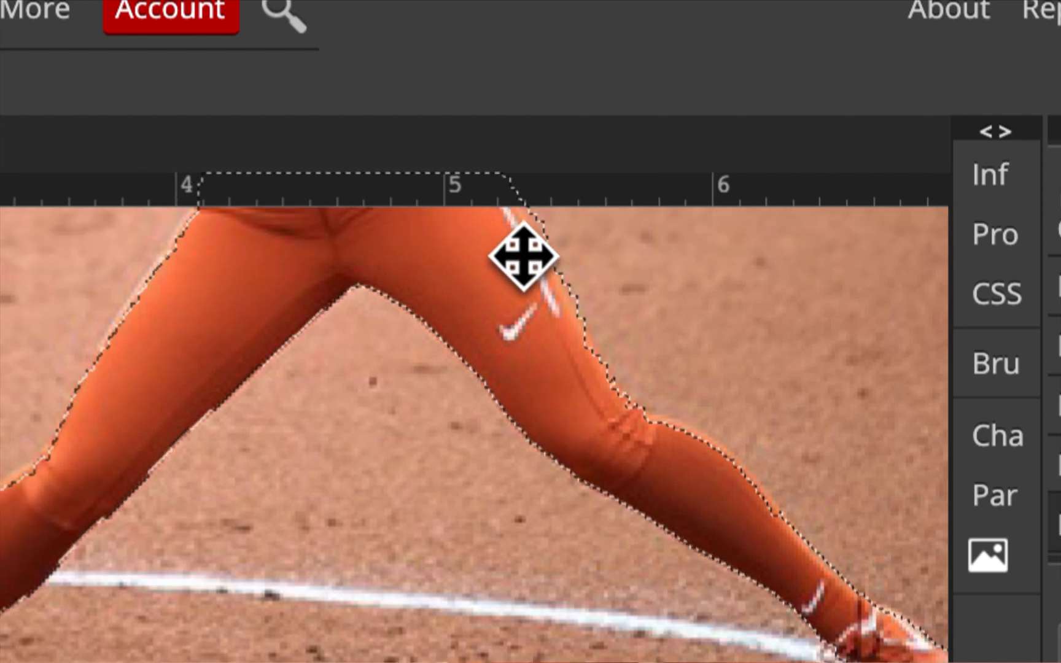
mouse_move(548, 229)
mouse_down()
mouse_move(635, 420)
mouse_move(553, 364)
mouse_up()
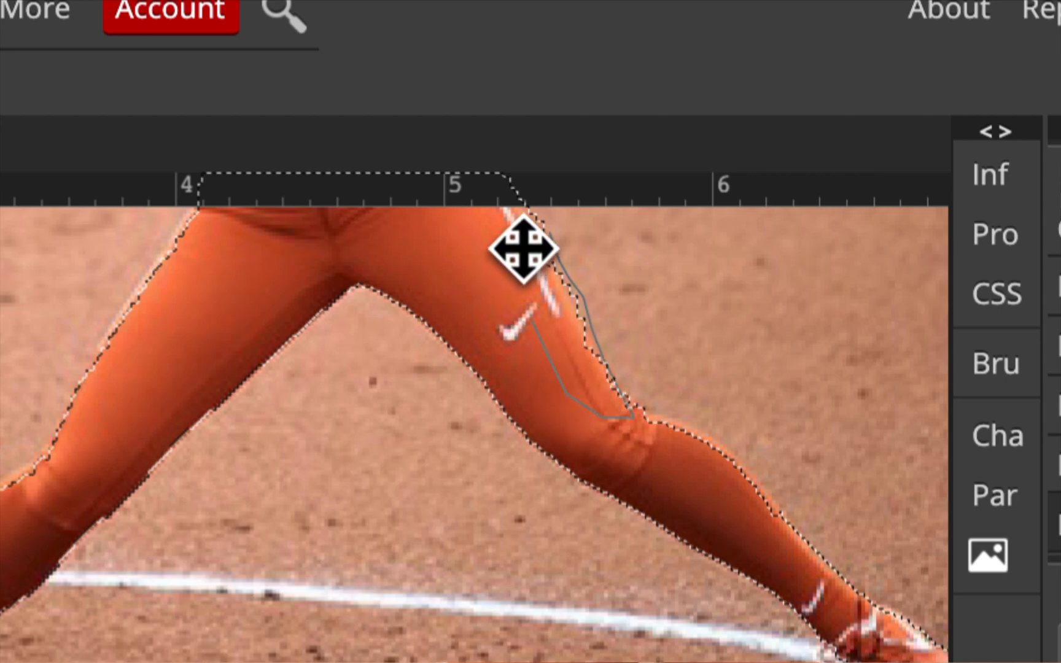
click(546, 234)
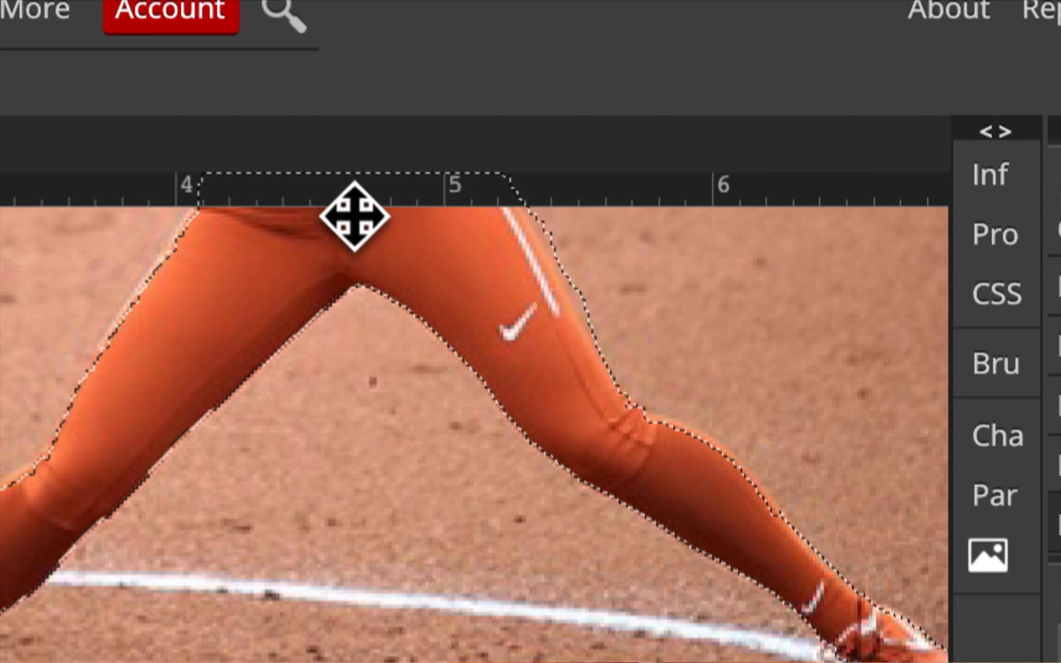
Copy the selected pitcher onto a new layer and hide Layer 1.
key(ctrl+0)
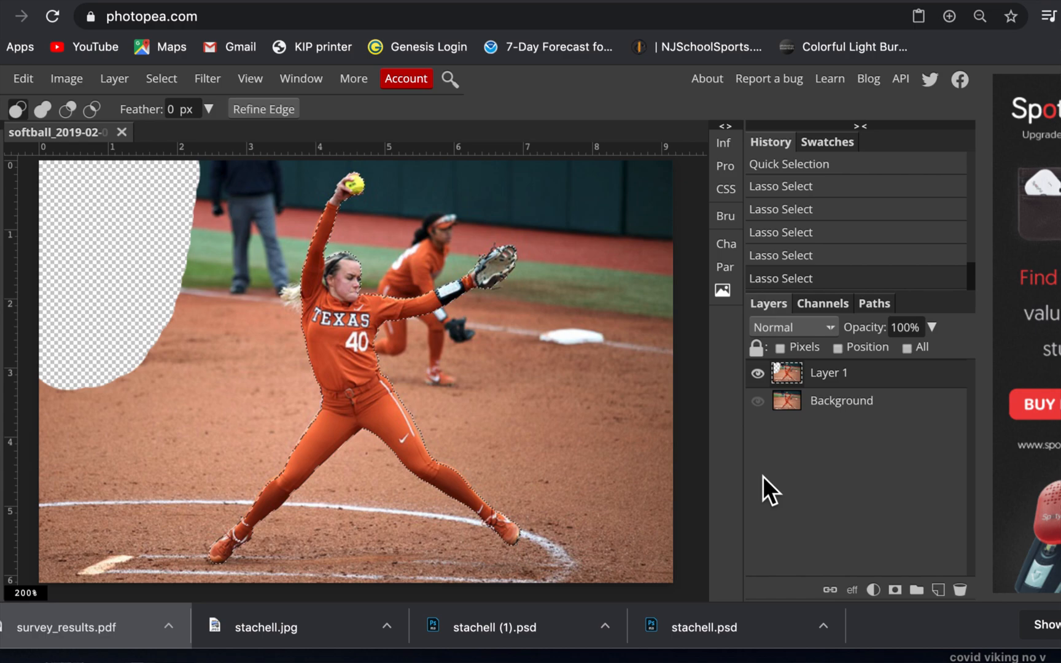
key(ctrl+j)
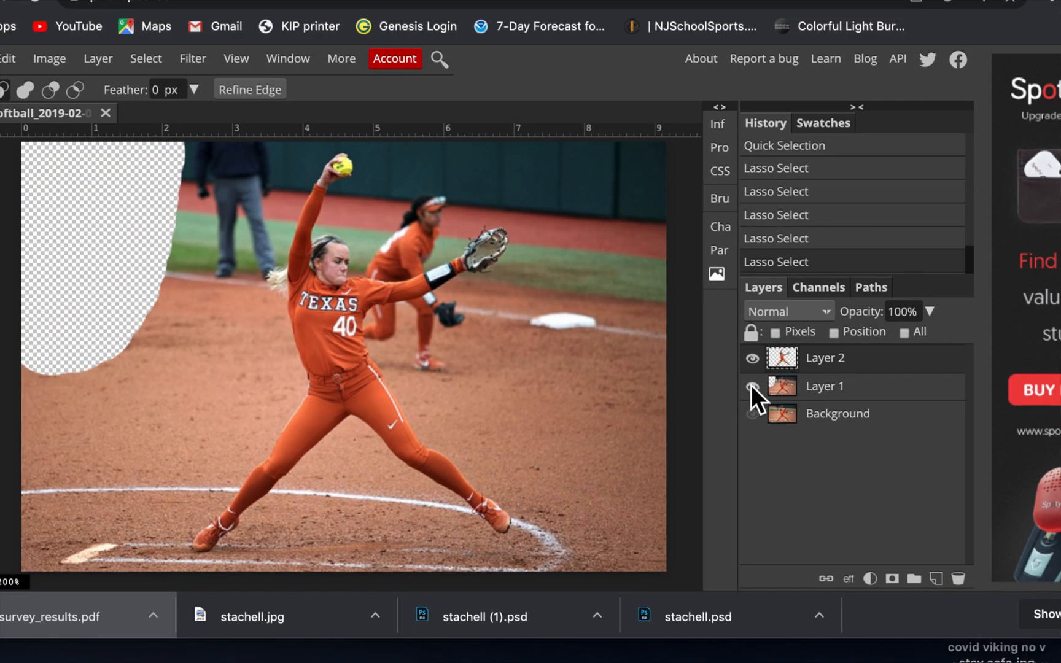
click(751, 386)
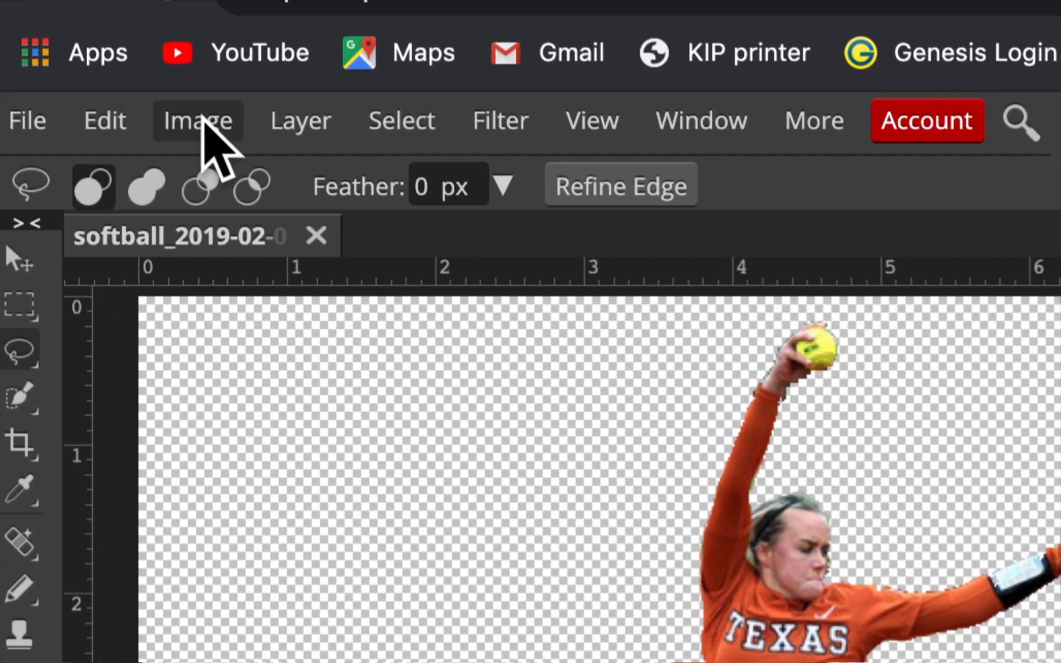
Resize the canvas to 800 by 800 px, keeping the anchor in the centre.
click(202, 120)
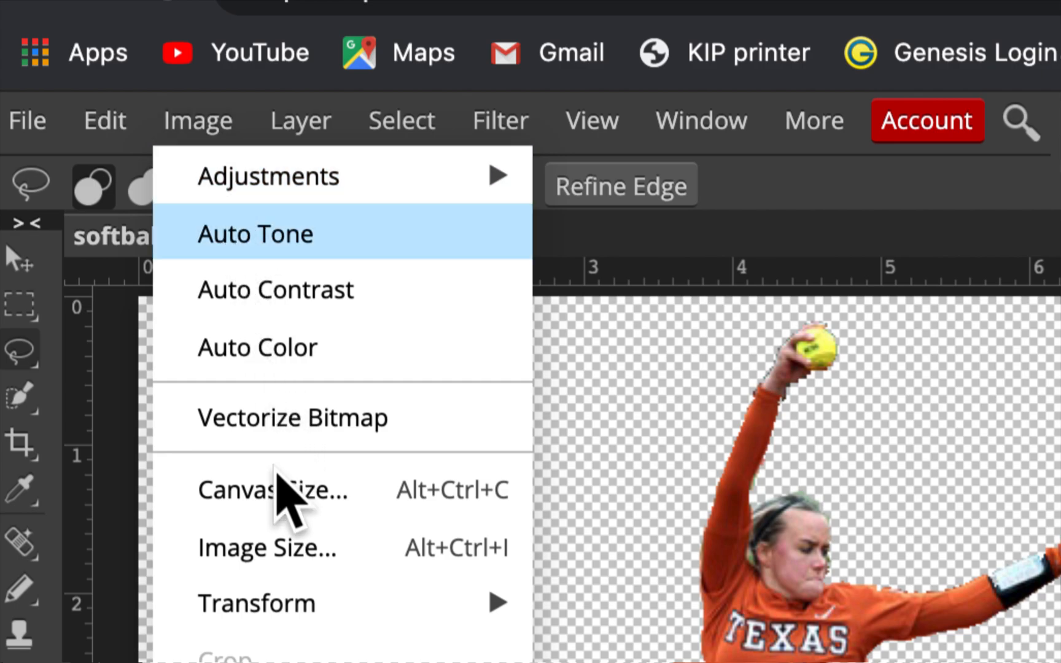
click(277, 491)
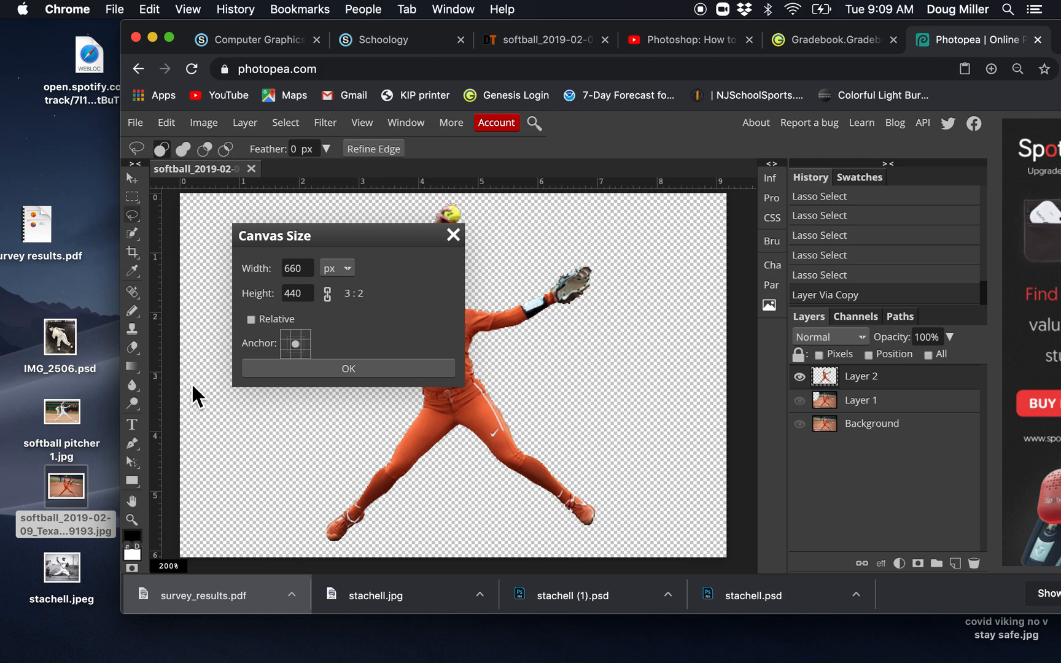
click(284, 274)
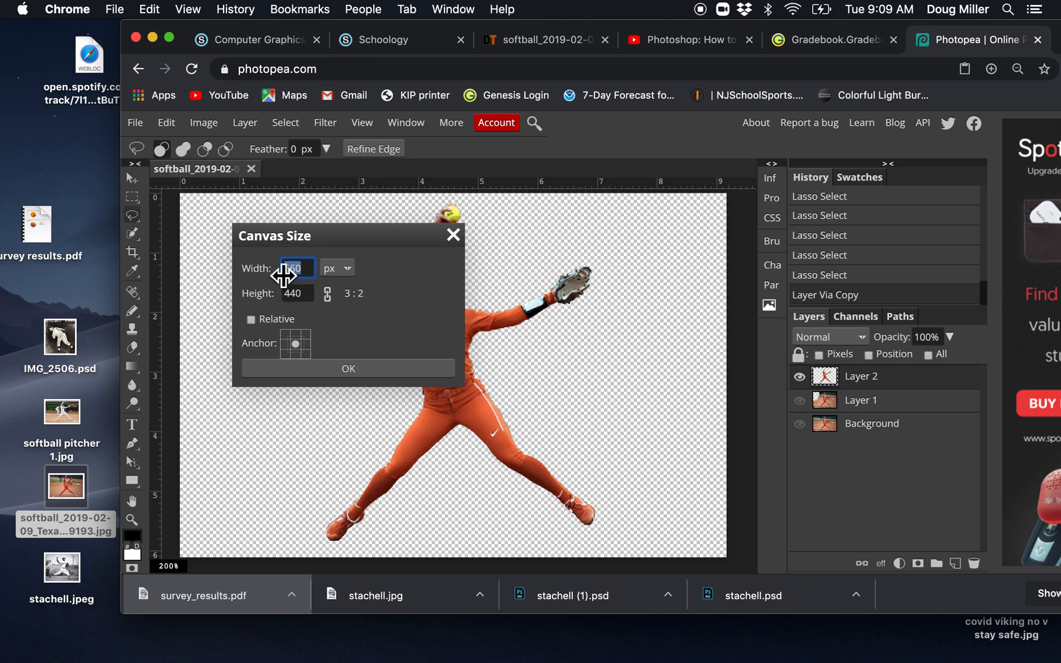
text(800)
click(310, 294)
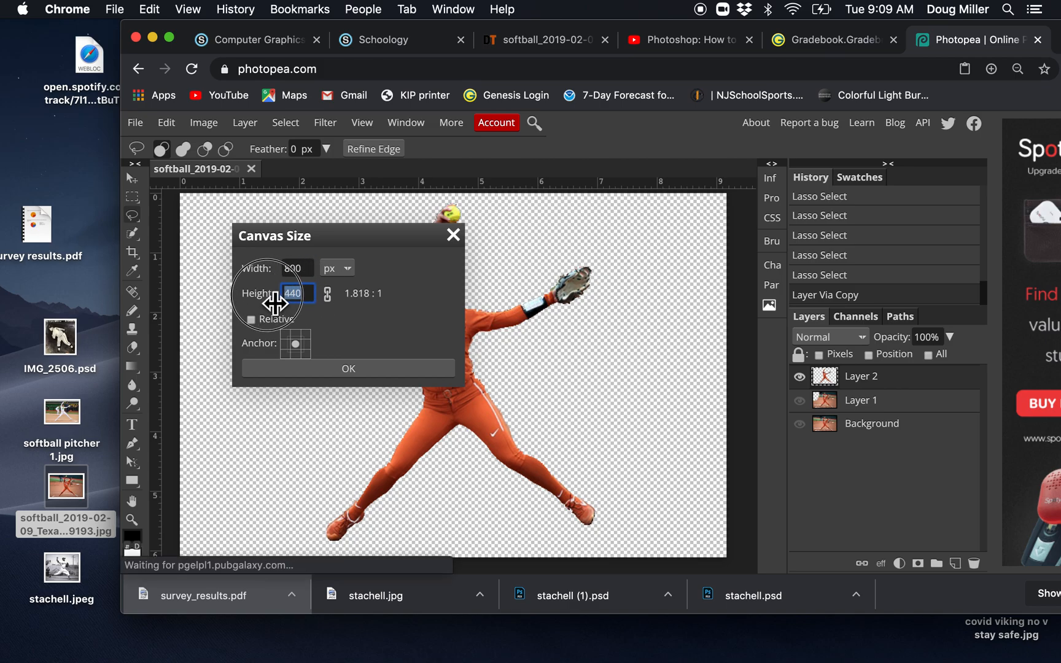
text(800)
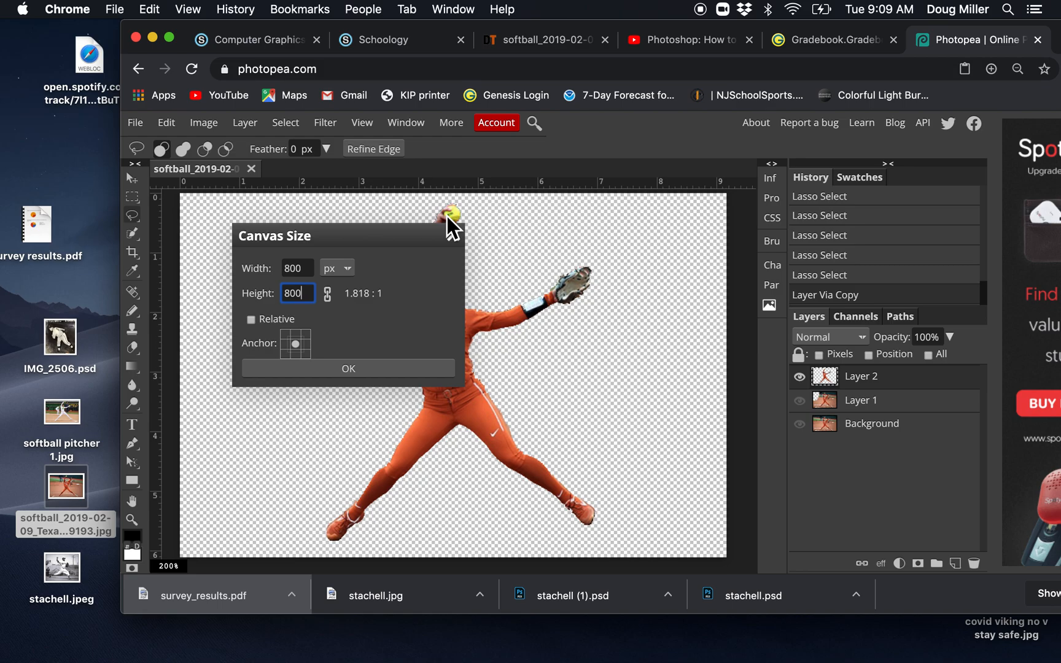
click(353, 368)
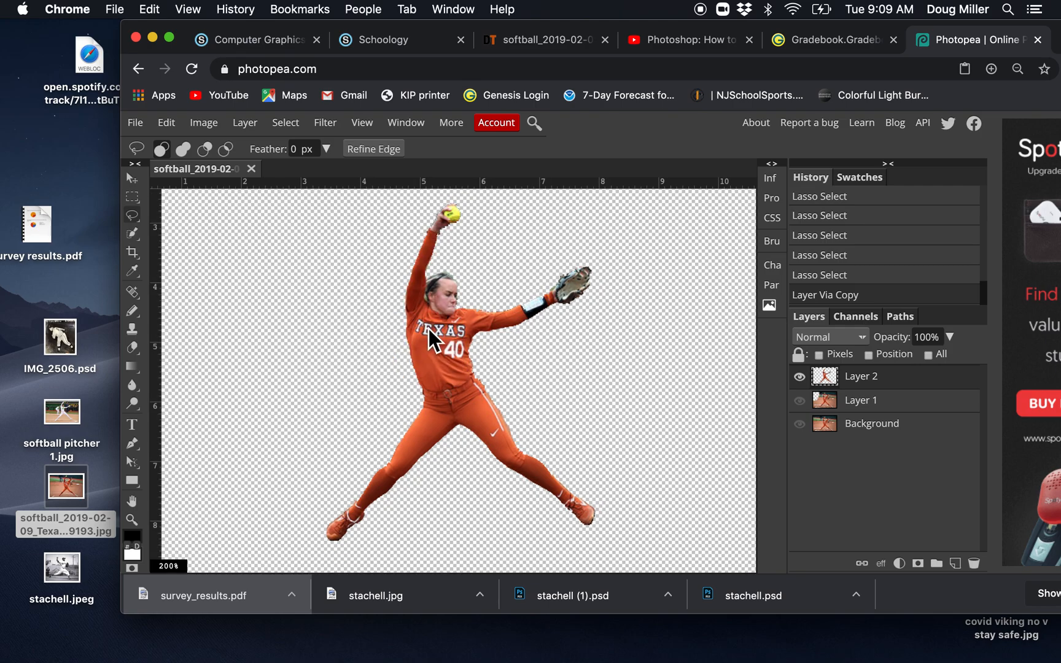
Scale the cut-out pitcher proportionally to 136% and place her near the centre of the canvas.
key(super+minus)
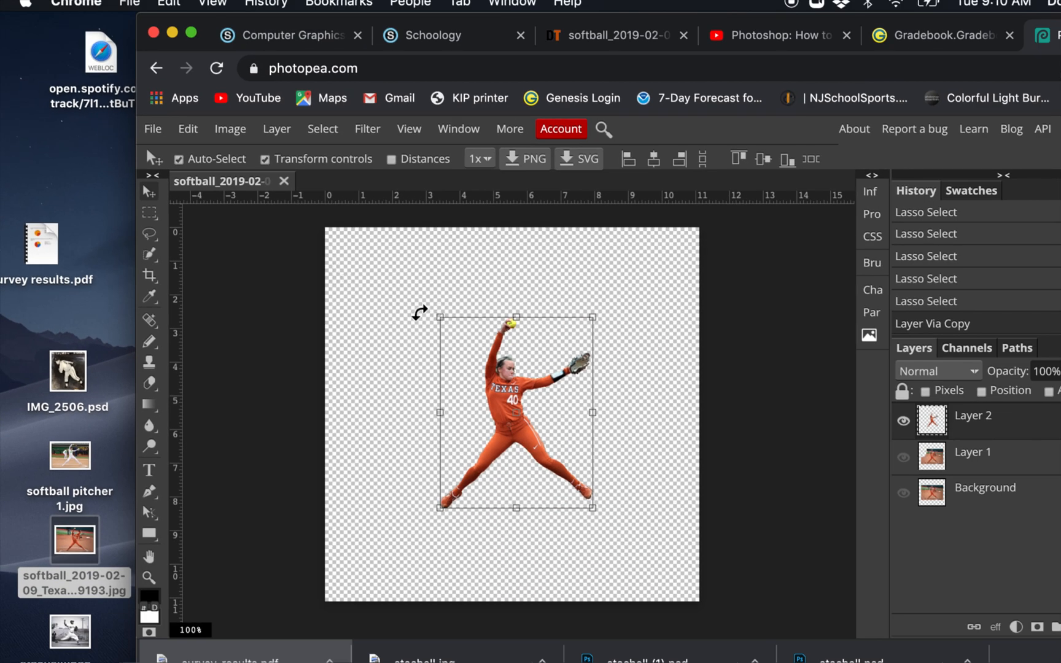
click(439, 317)
drag(441, 314, 387, 258)
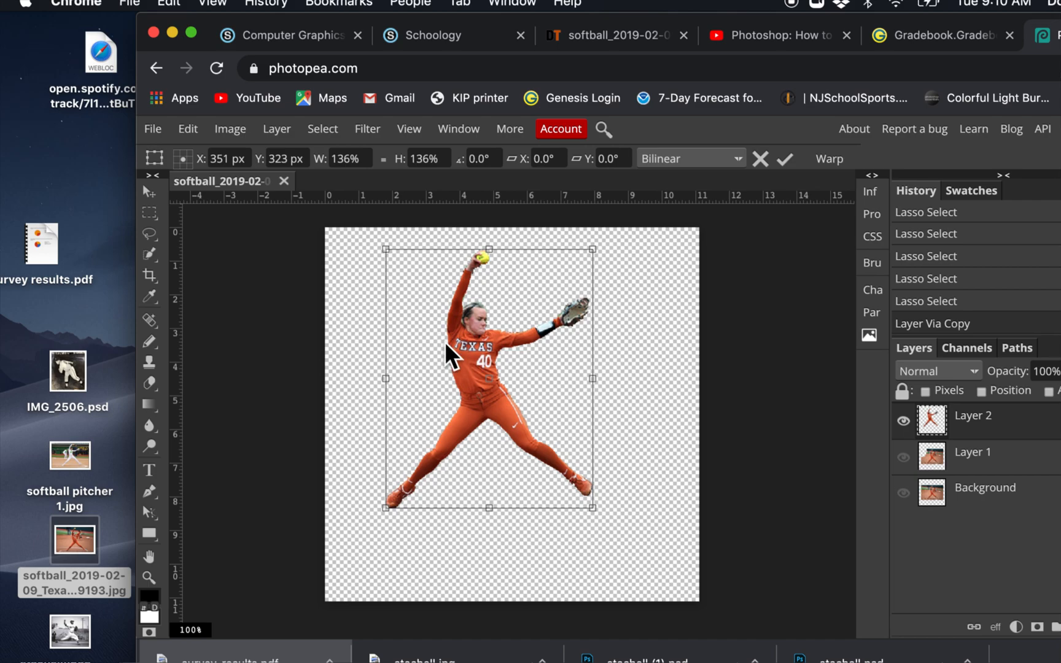
drag(457, 362, 479, 381)
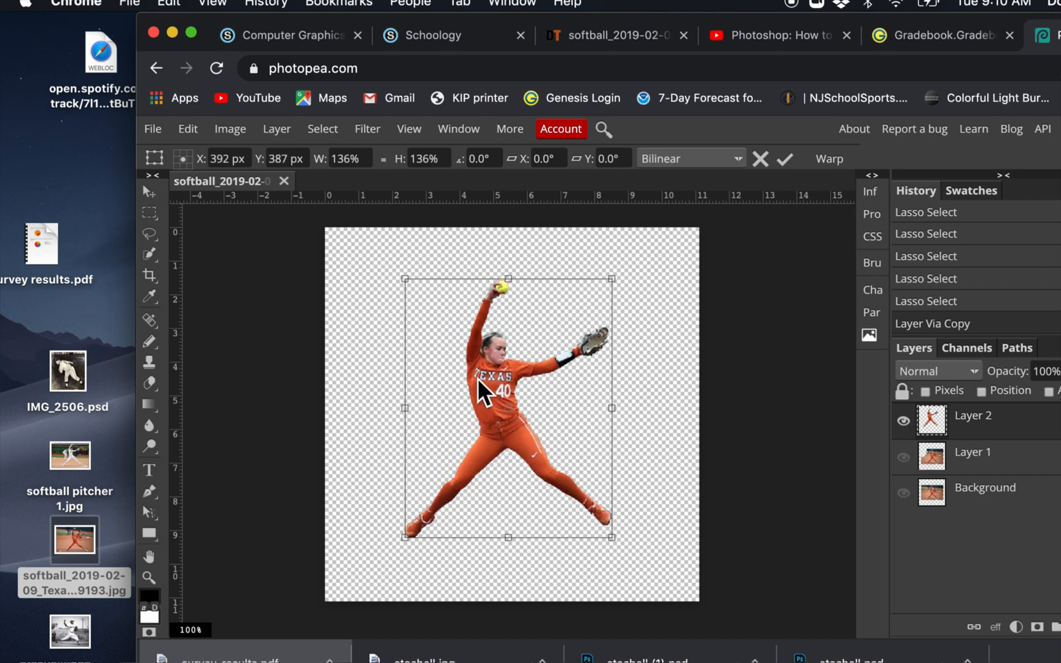
key(Return)
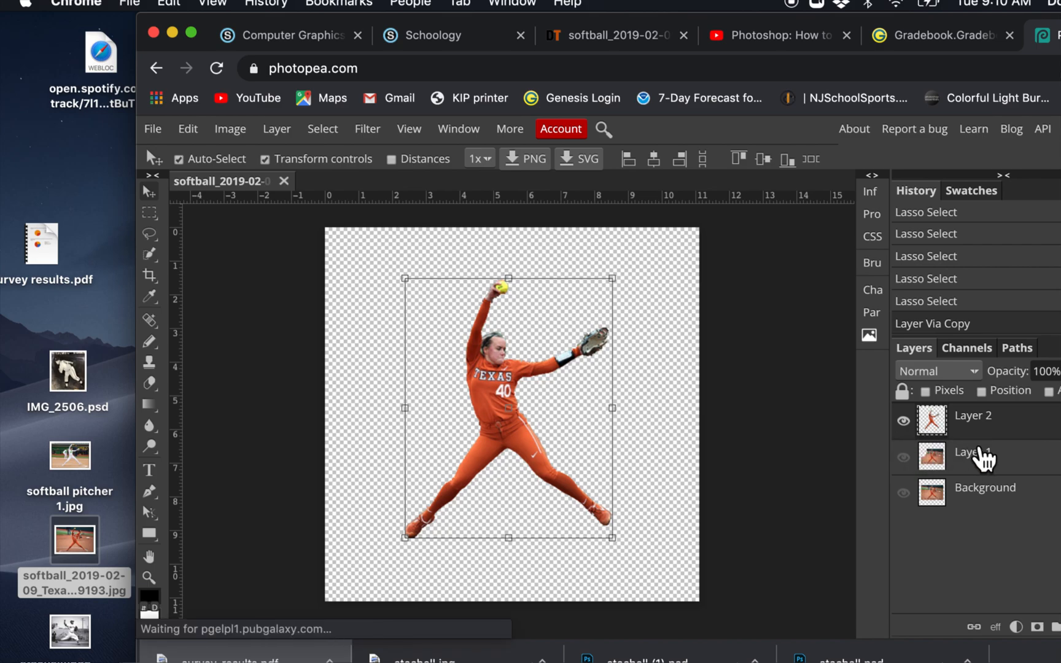
Delete Layer 1 and the Background layer, keeping only the cut-out pitcher.
click(1005, 468)
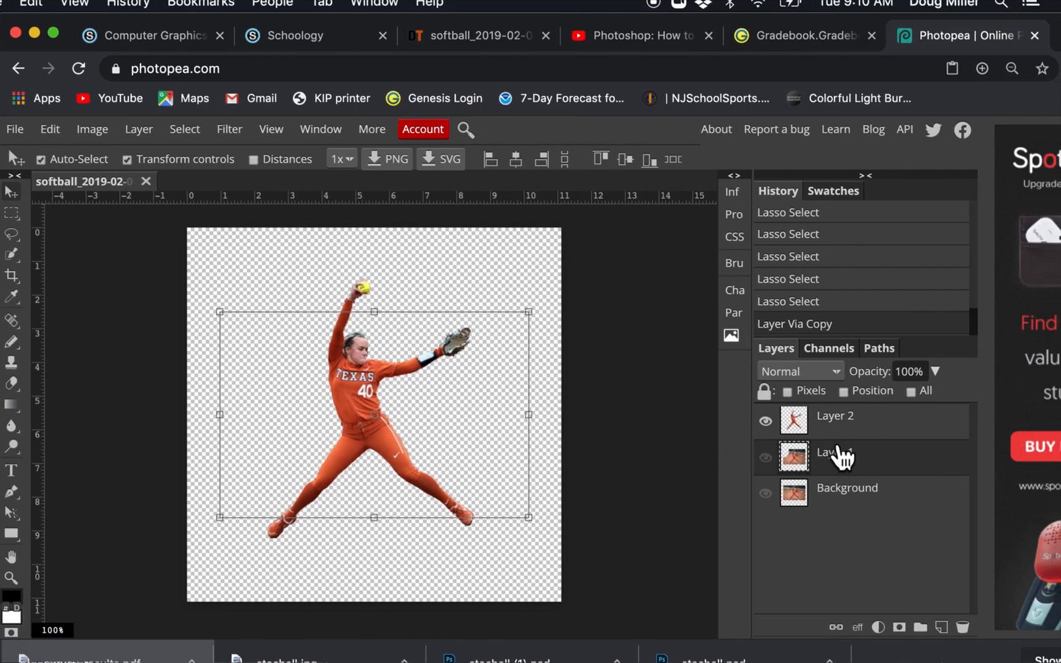
drag(879, 466, 961, 628)
drag(931, 470, 959, 626)
click(962, 627)
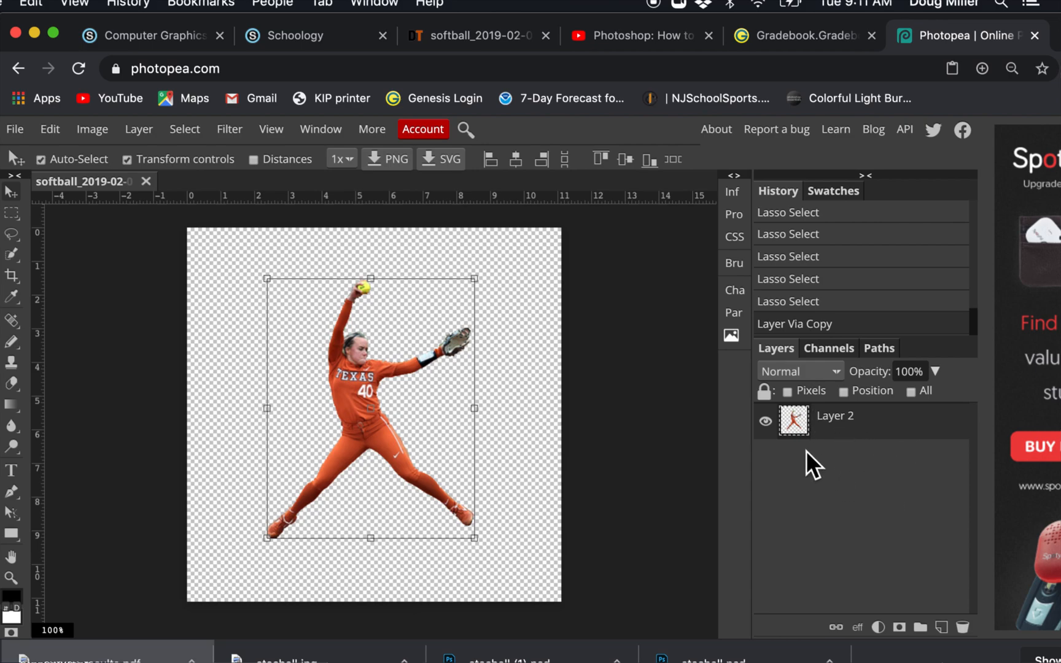
Add a Gradient Fill layer above the pitcher's layer.
click(940, 625)
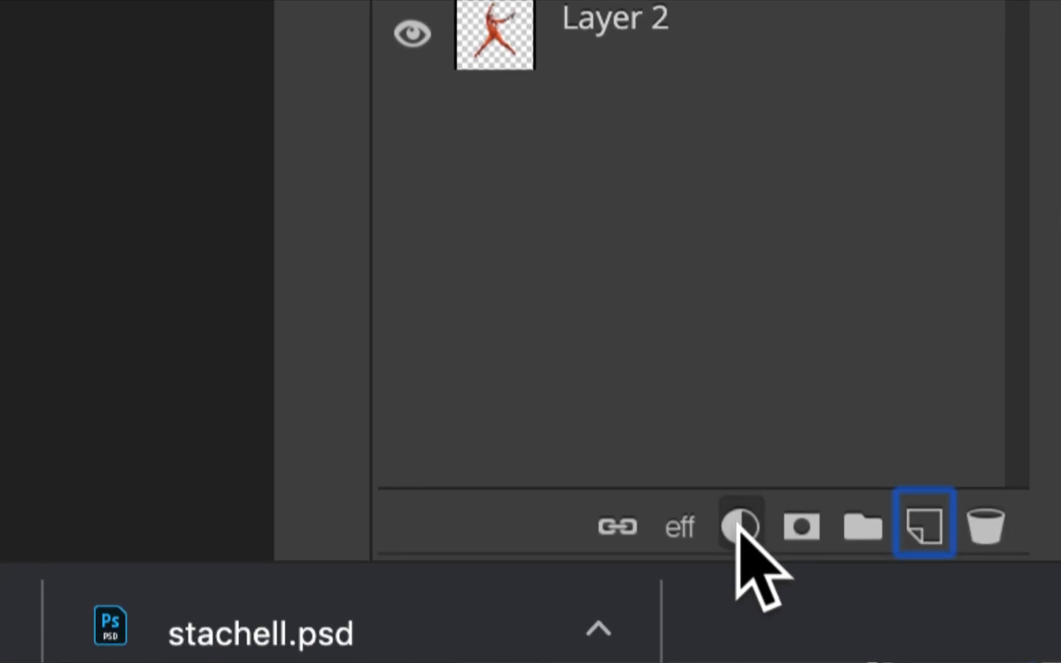
click(739, 527)
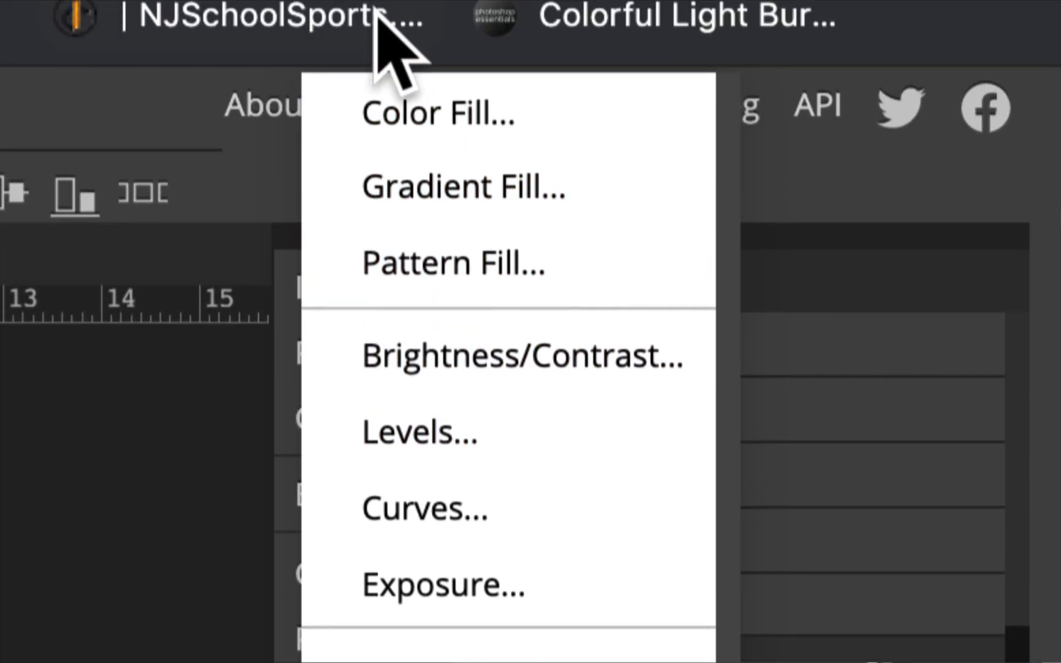
click(405, 191)
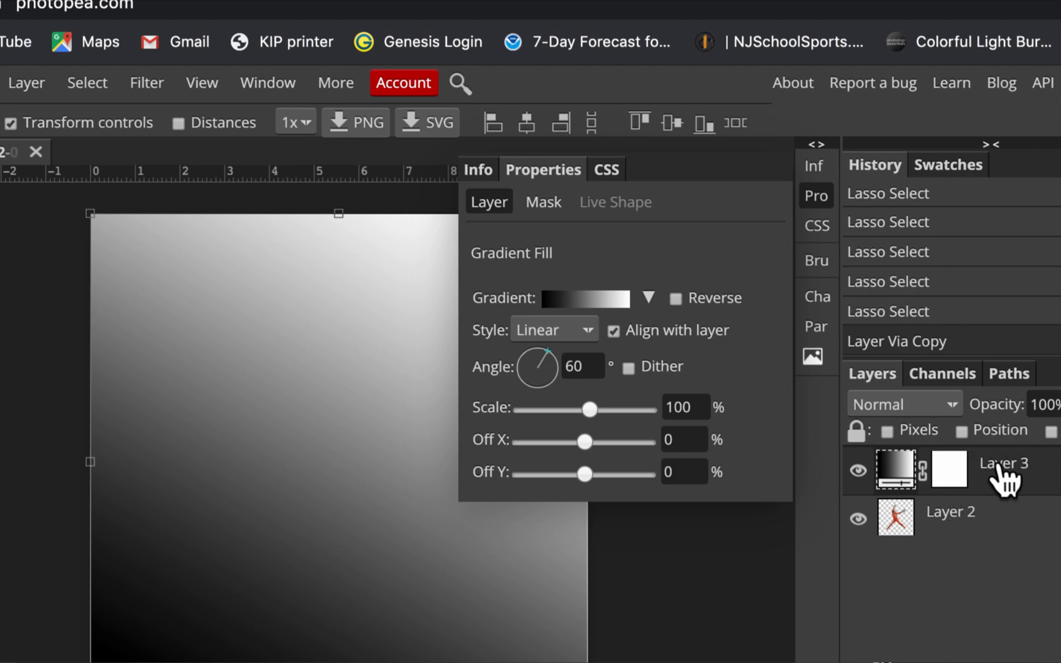
Set the gradient fill's style to Radial and reverse its direction.
click(562, 331)
click(567, 345)
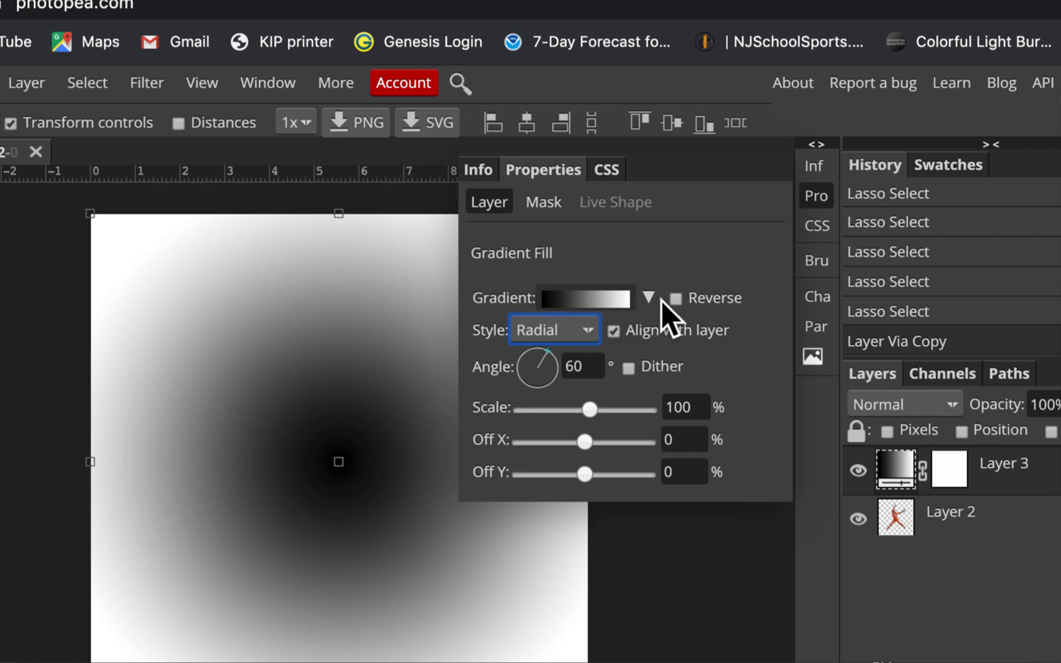
click(677, 299)
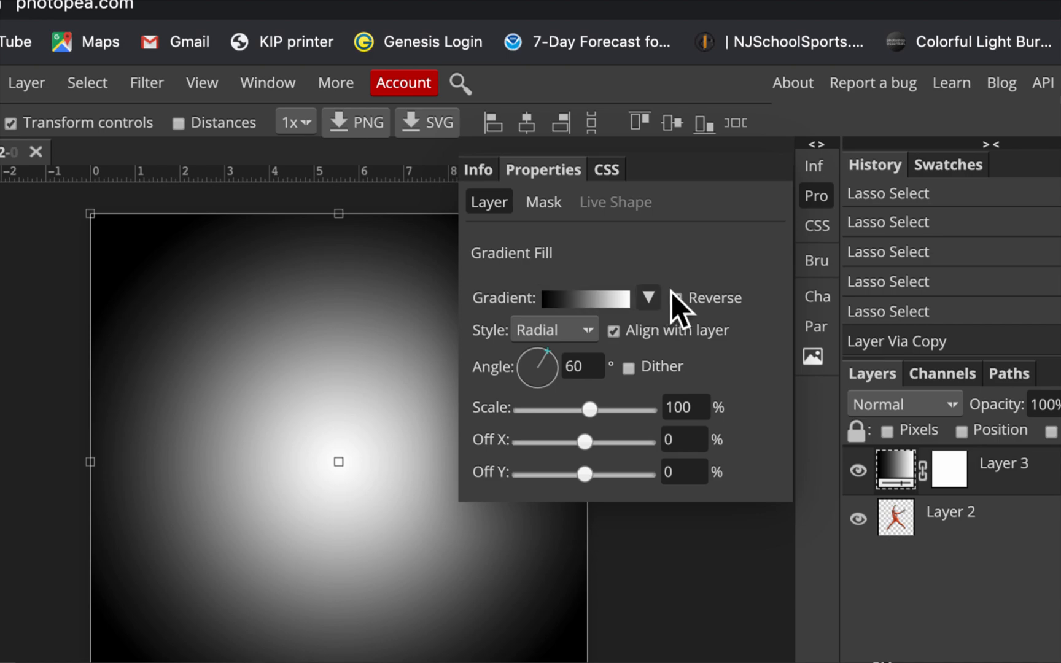
Change the gradient's black colour stop at position 0% to the light blue 5a8fd0.
click(575, 300)
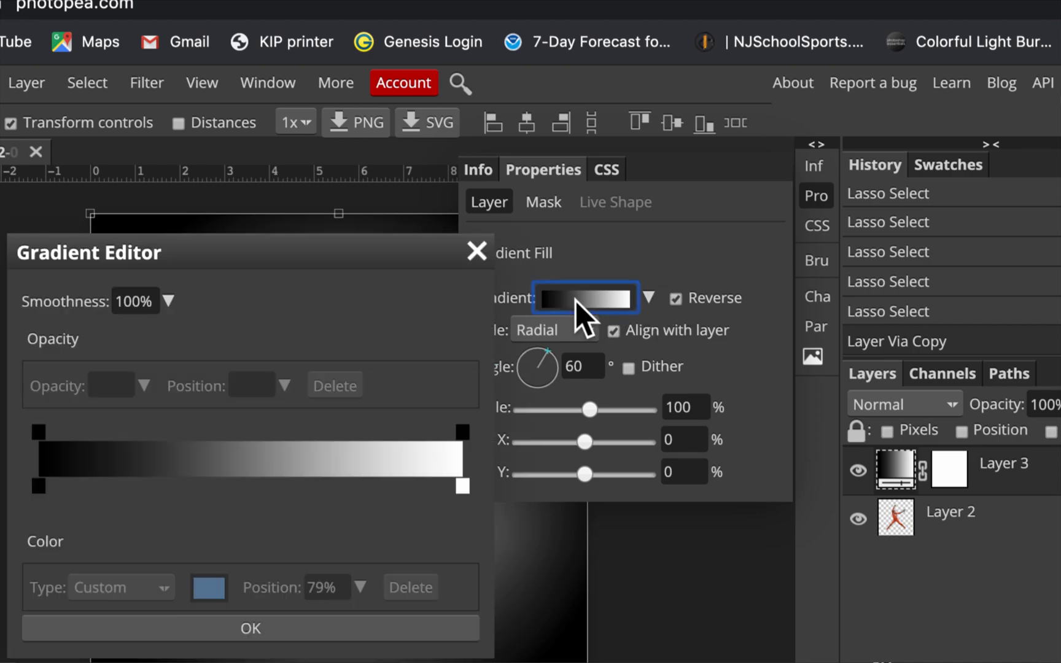
drag(286, 242, 729, 177)
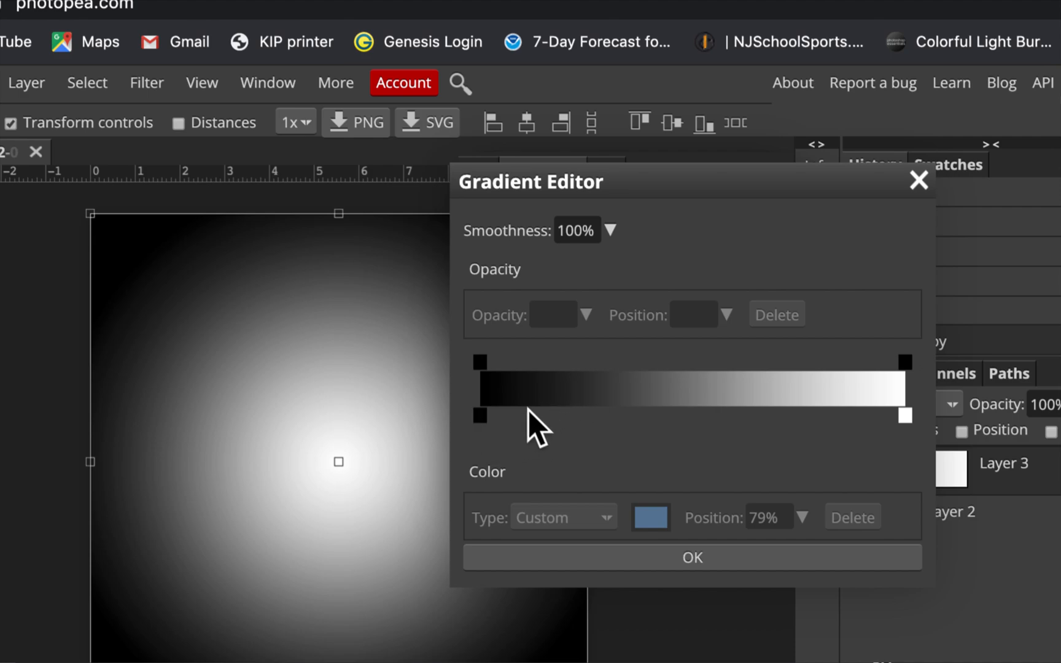
double_click(479, 416)
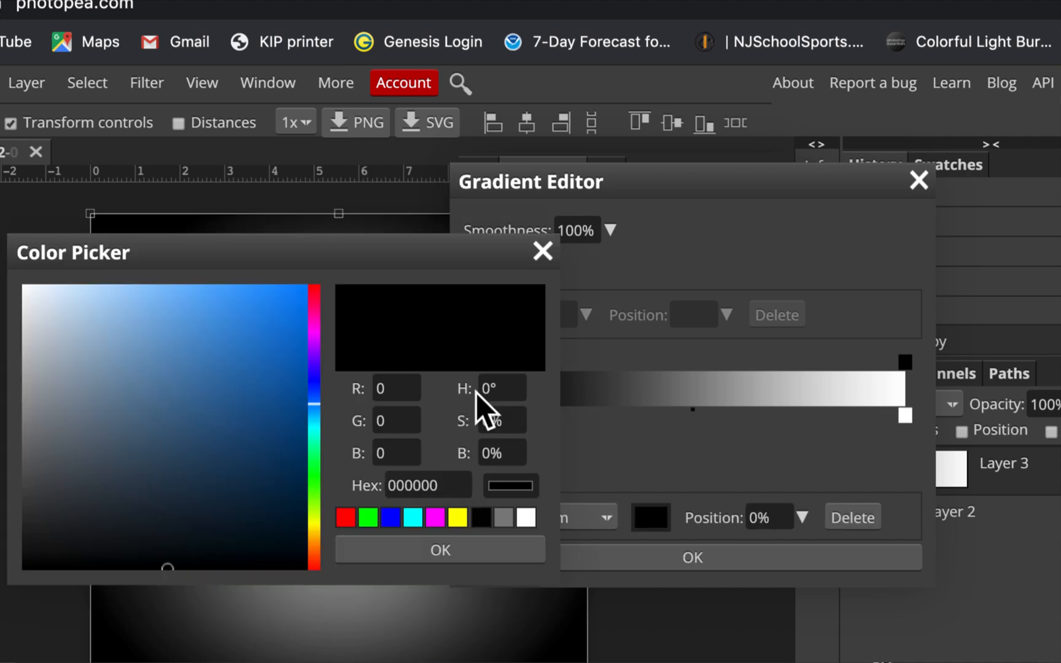
drag(378, 246, 393, 136)
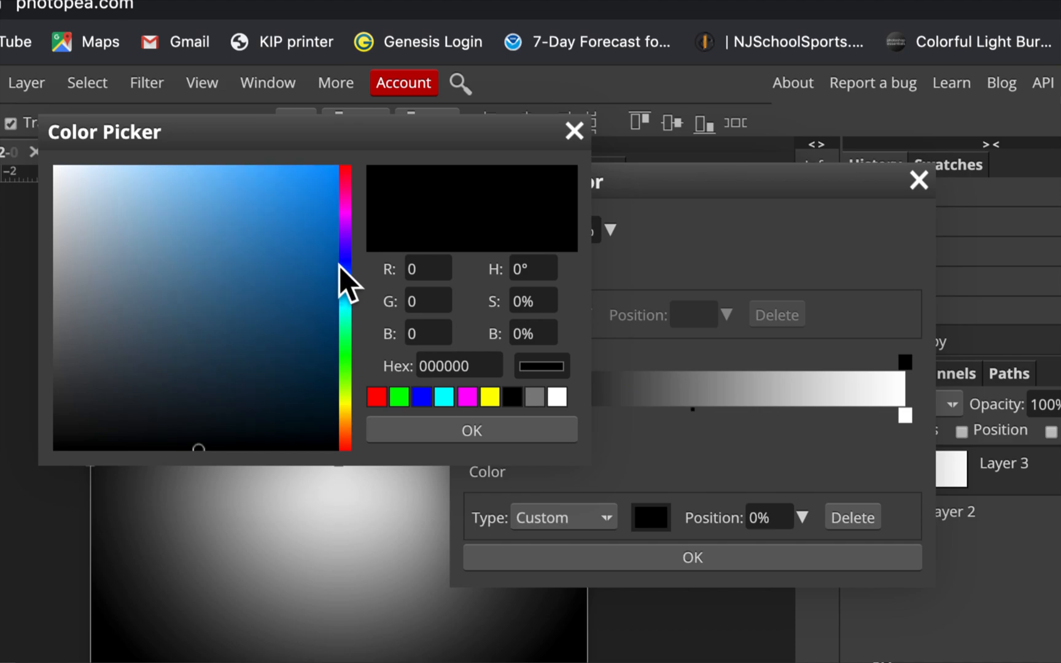
click(345, 243)
mouse_move(340, 292)
mouse_down()
mouse_move(345, 367)
mouse_move(347, 253)
mouse_move(353, 282)
mouse_up()
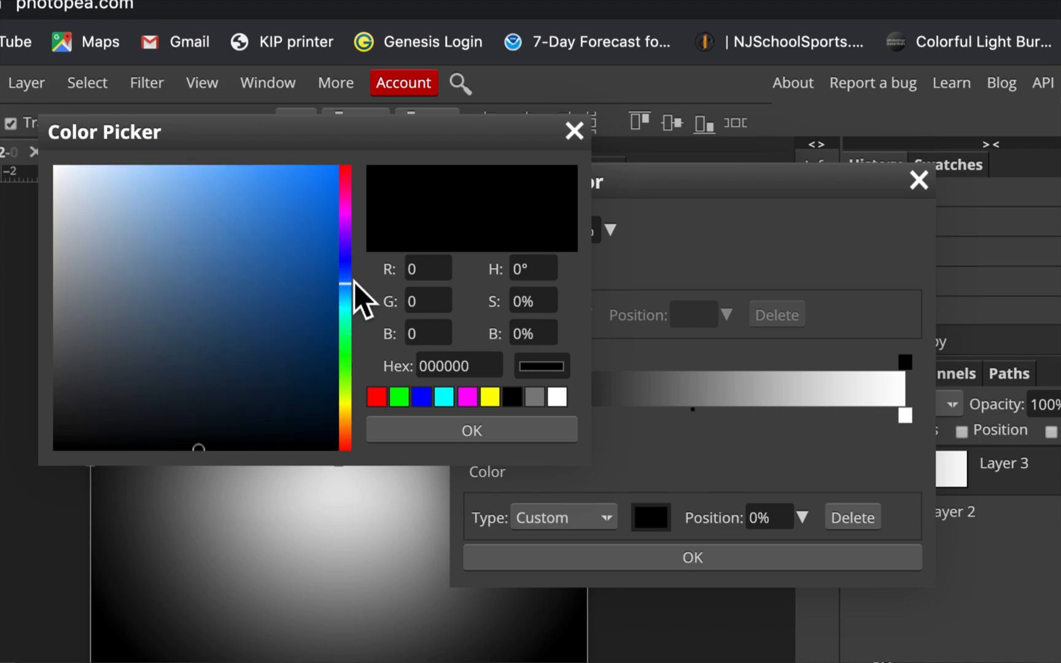
click(331, 260)
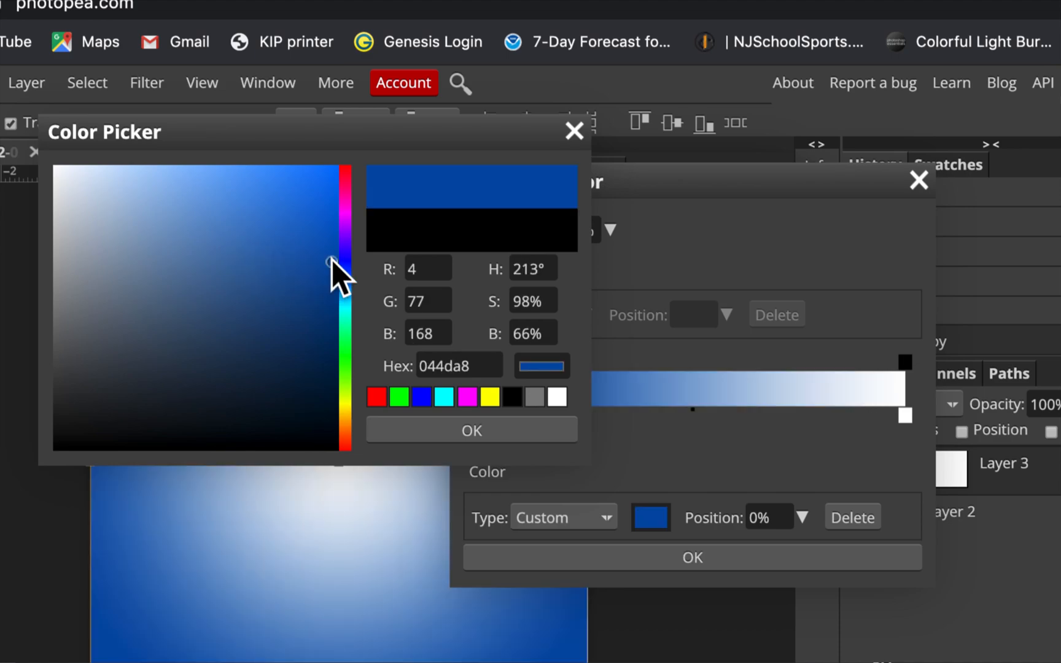
click(234, 259)
click(228, 247)
click(223, 233)
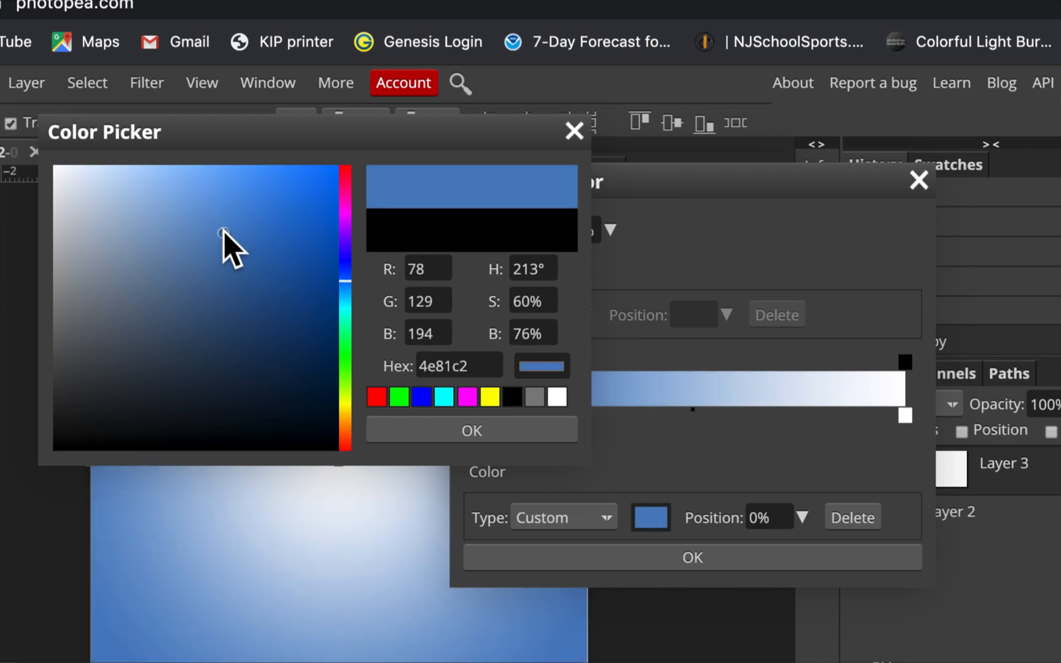
click(214, 217)
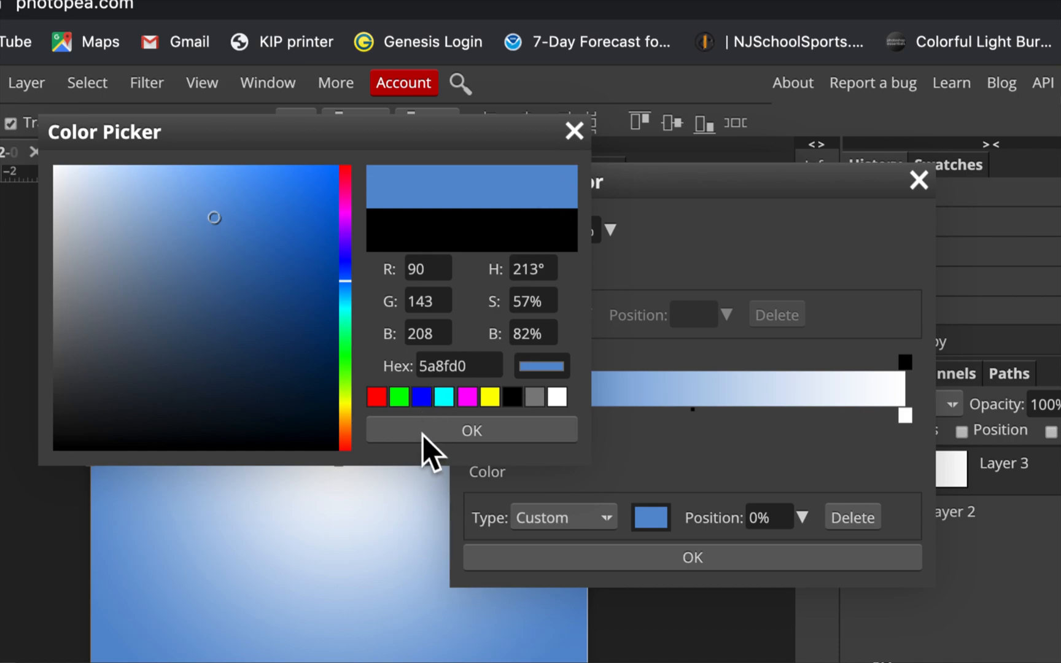
click(465, 431)
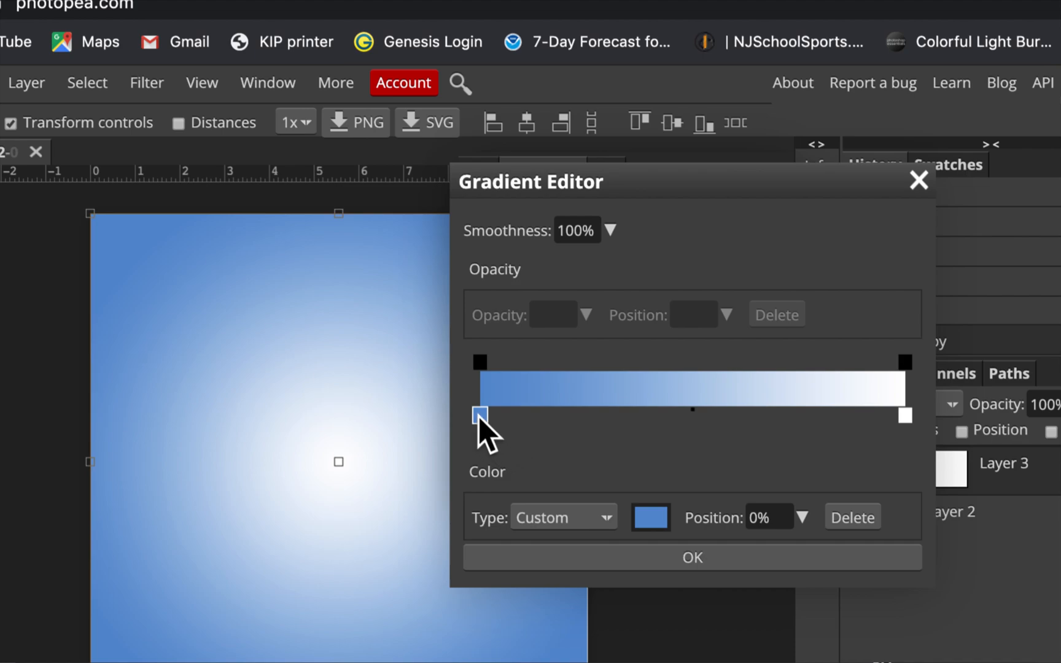
Move the gradient's blue colour stop to position 21% and the white stop to 79%, and apply the gradient.
drag(478, 416, 575, 417)
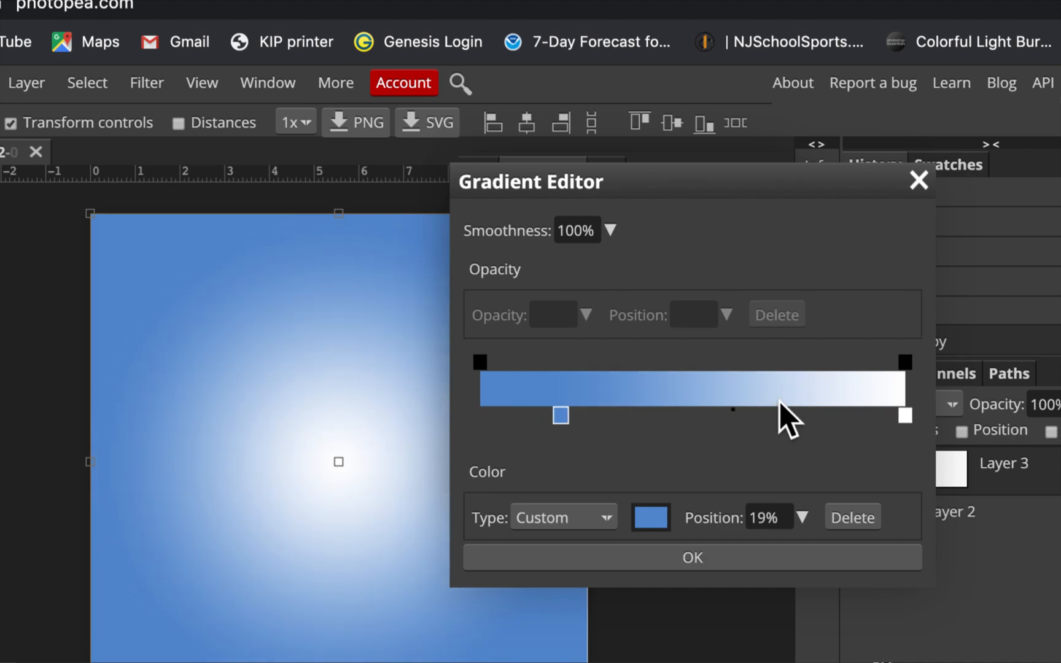
drag(906, 420, 828, 421)
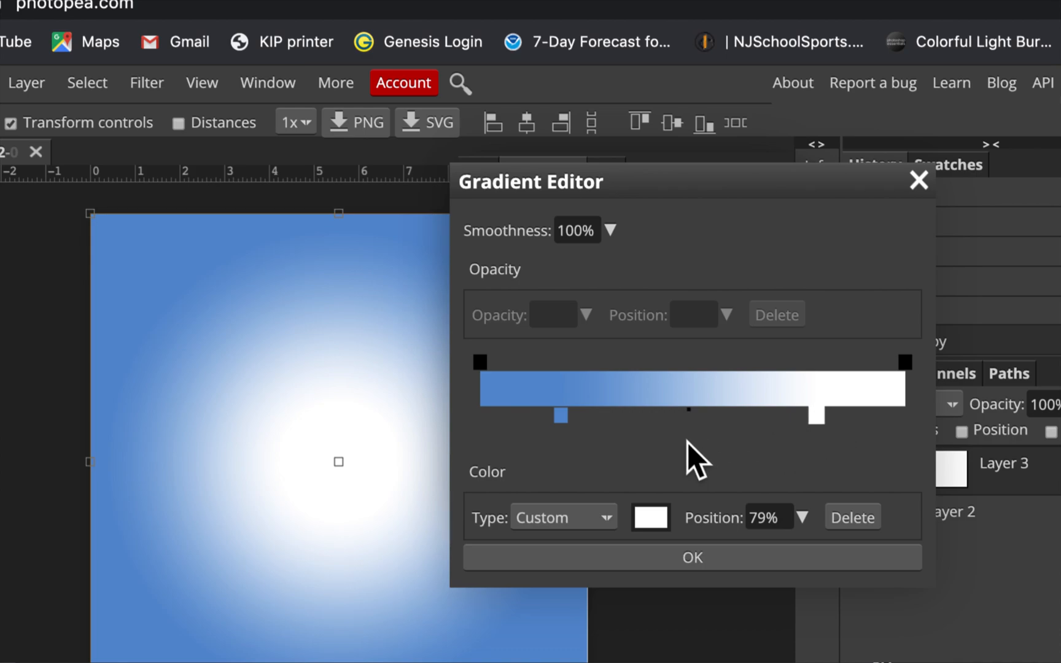
drag(562, 417, 583, 419)
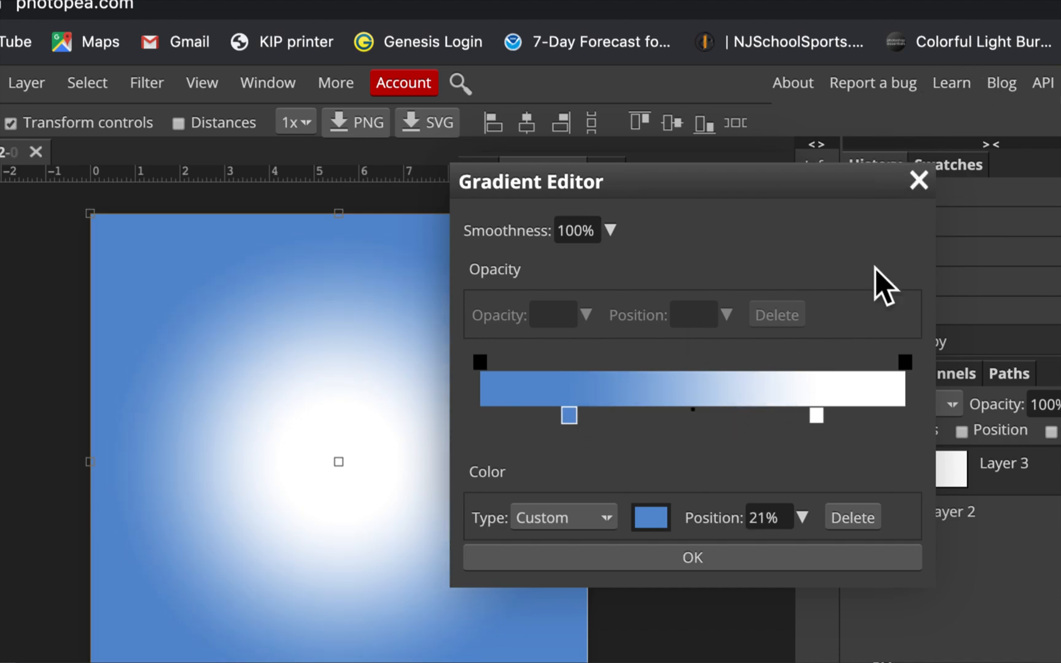
click(694, 558)
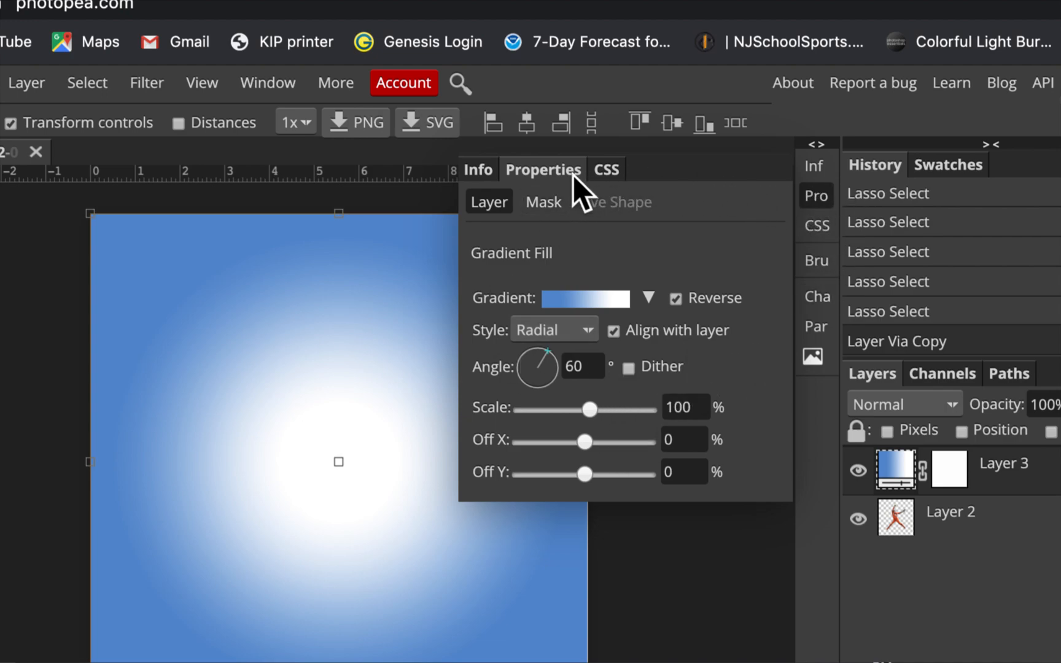
Close the gradient fill's properties and move the gradient layer below the pitcher's layer.
click(813, 197)
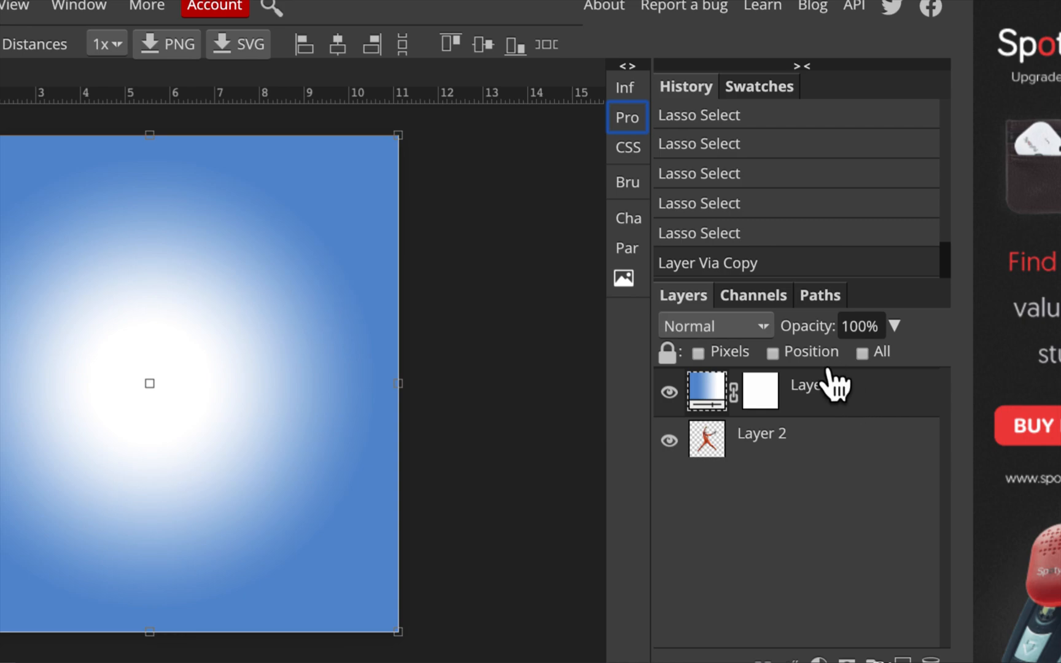
drag(854, 407, 865, 465)
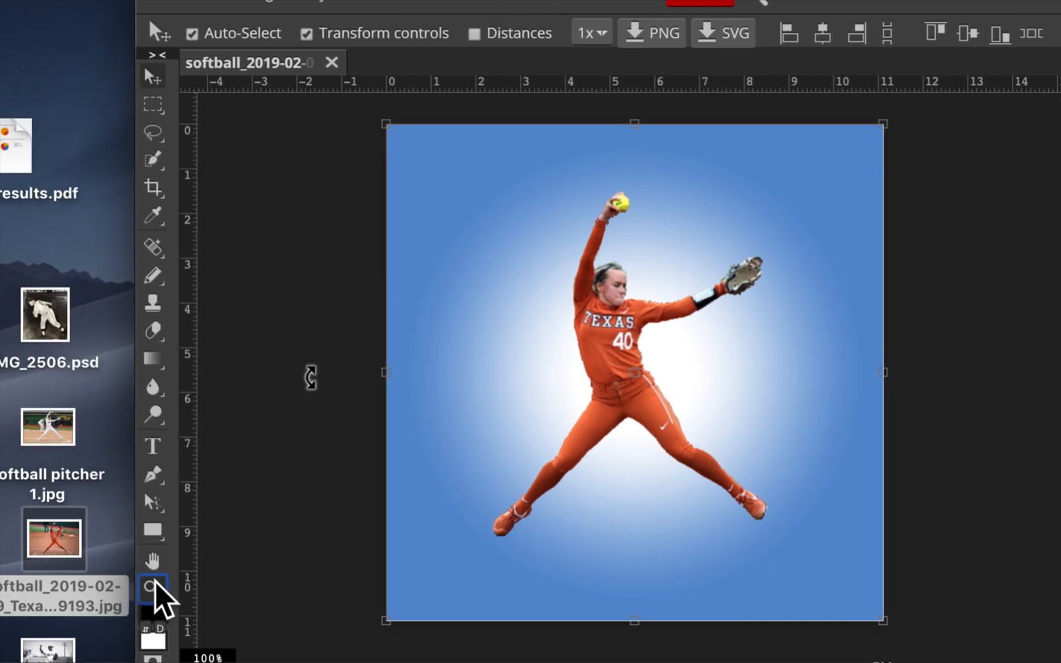
Zoom in on the pitcher's torso to 400% and set the Eraser's brush size to 7.
click(153, 588)
click(681, 346)
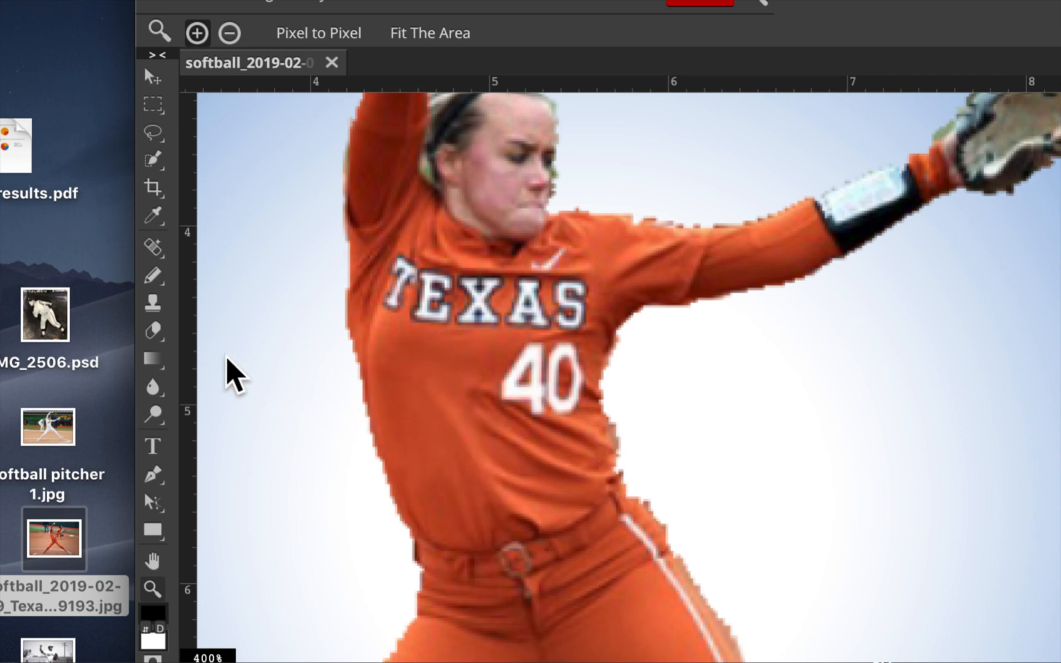
click(153, 332)
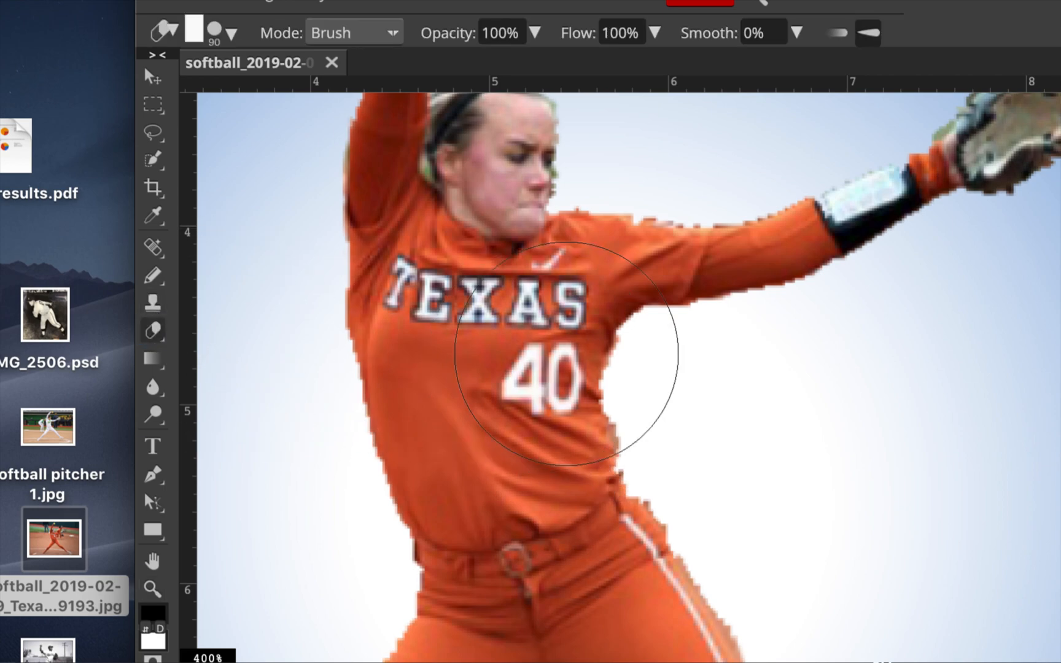
key(bracketleft)
key(bracketleft)
key(bracketleft)
key(bracketleft)
key(bracketleft)
key(bracketleft)
key(bracketleft)
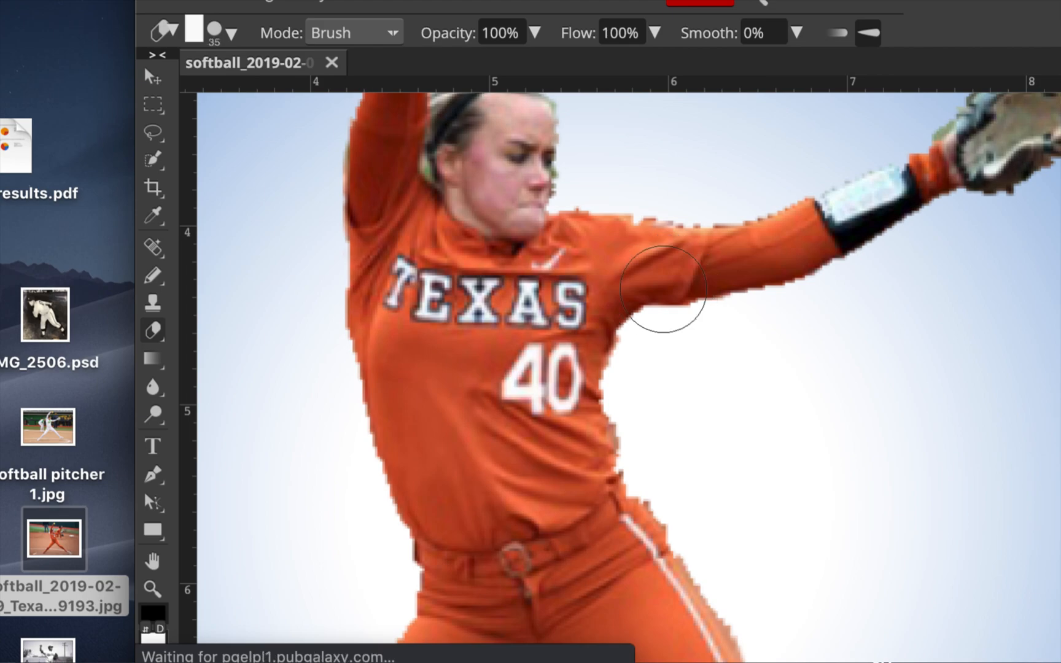
key(bracketleft)
key(bracketleft)
key(bracketleft)
key(bracketleft)
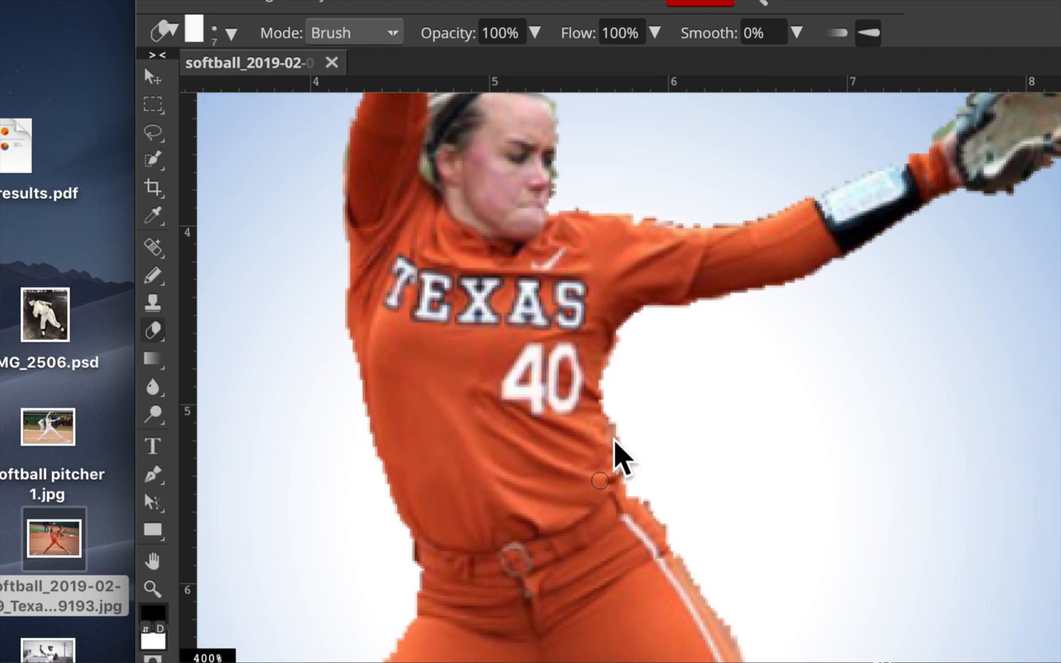
Select the pitcher's layer and erase the leftover background fringe along her waist below the outstretched arm.
click(618, 424)
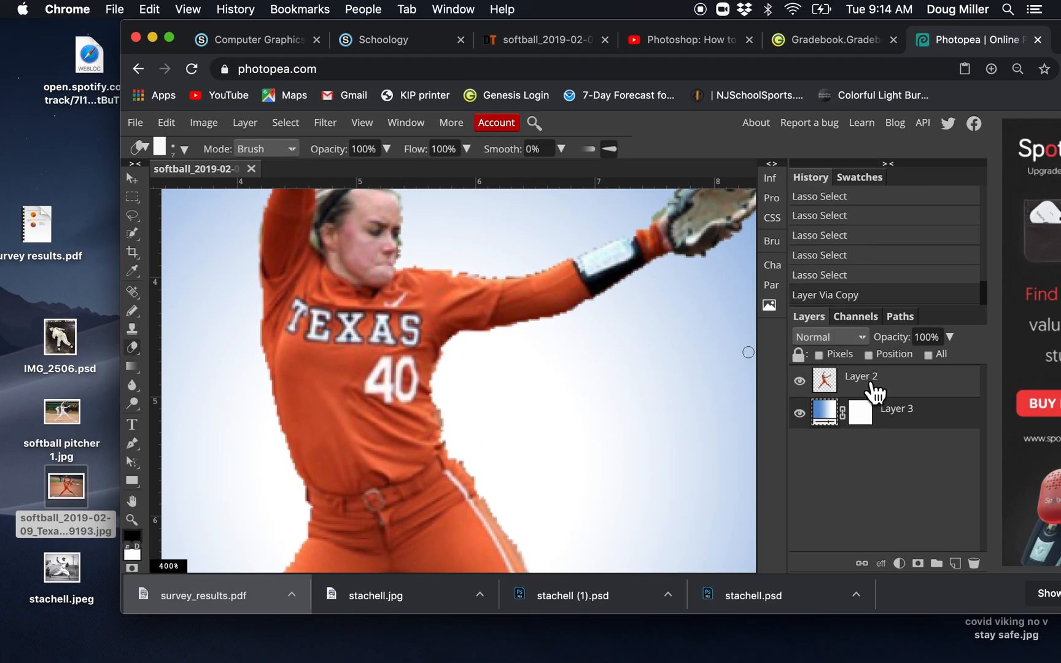
click(873, 391)
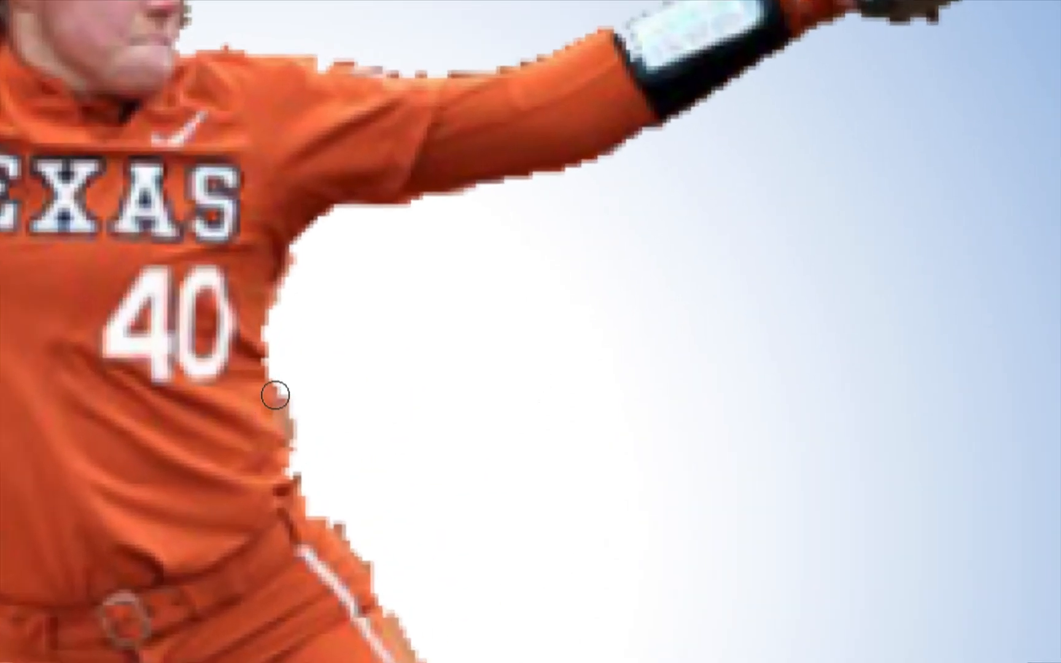
mouse_move(293, 396)
mouse_down()
mouse_move(306, 481)
mouse_move(300, 468)
mouse_move(330, 486)
mouse_move(343, 521)
mouse_up()
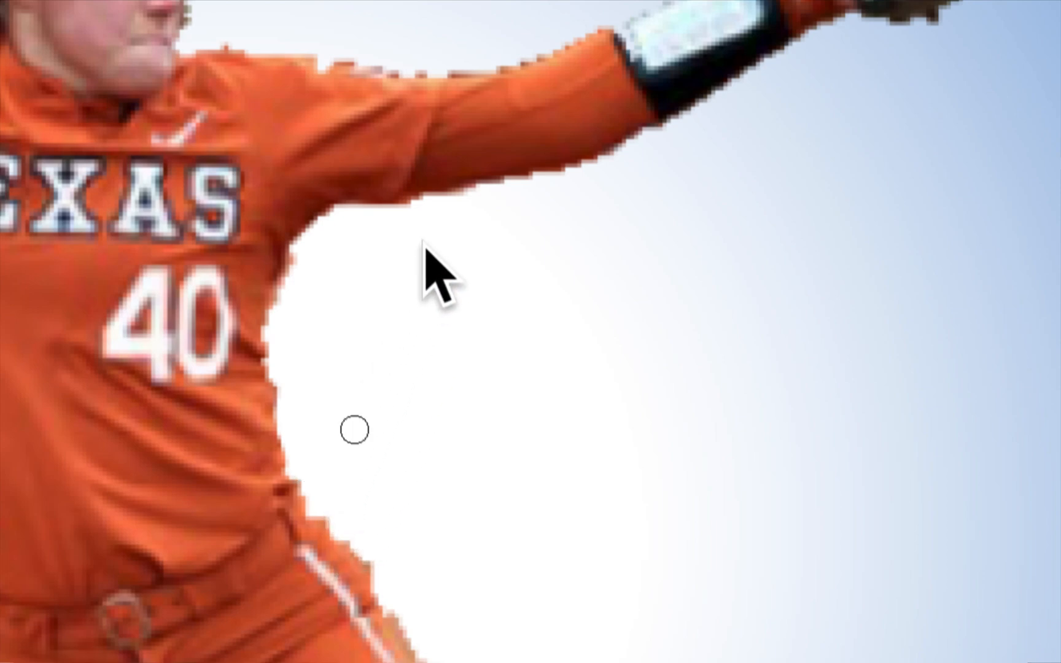
scroll(209, 37, up, 3)
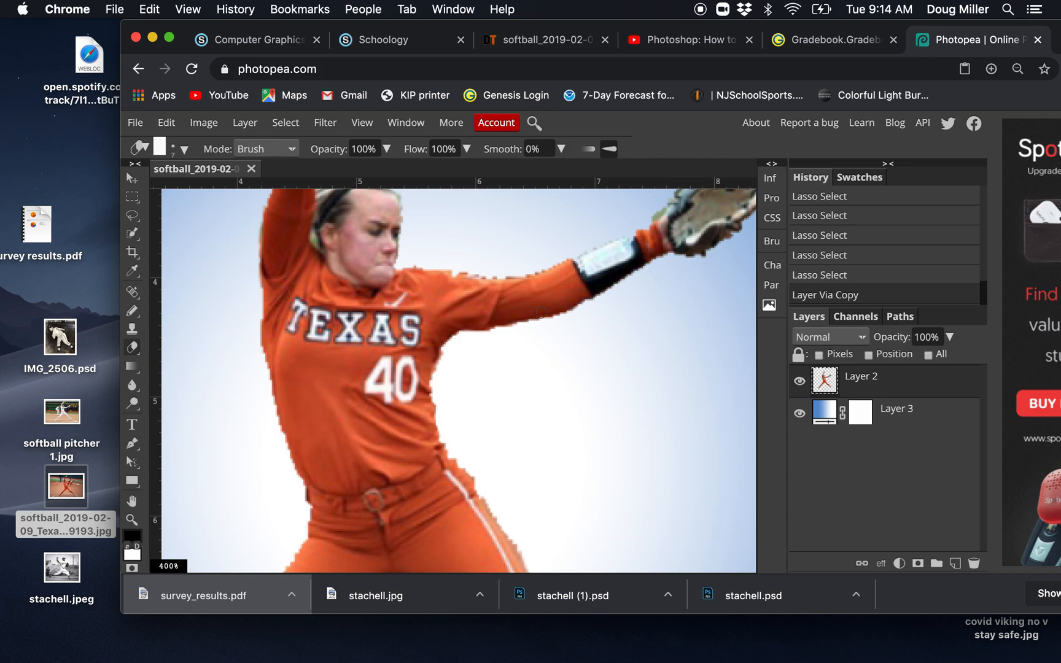
scroll(529, 385, up, 5)
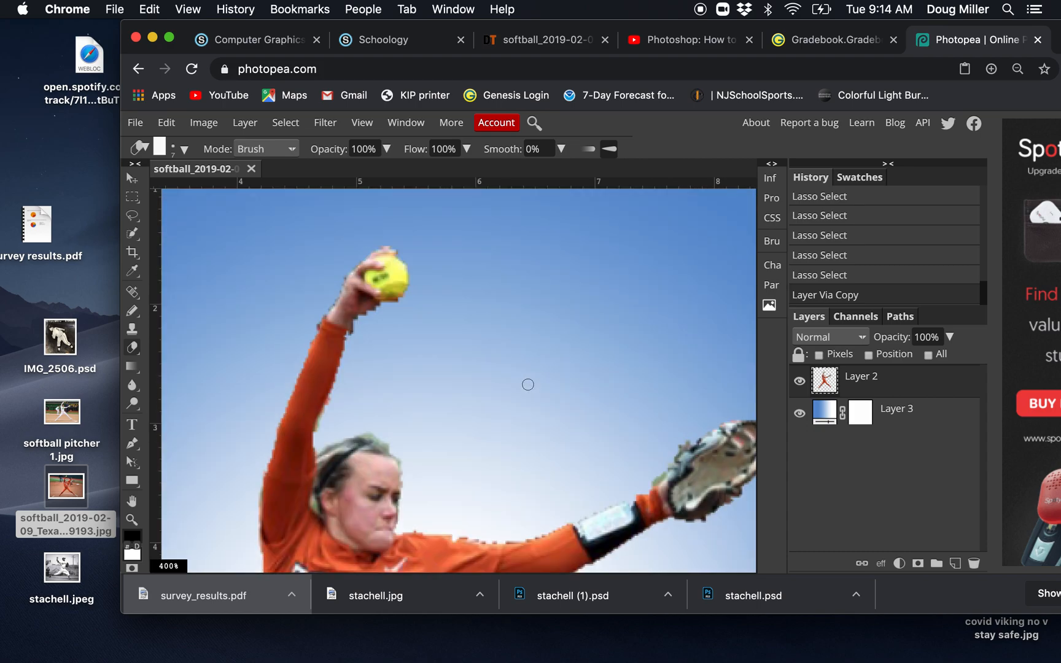